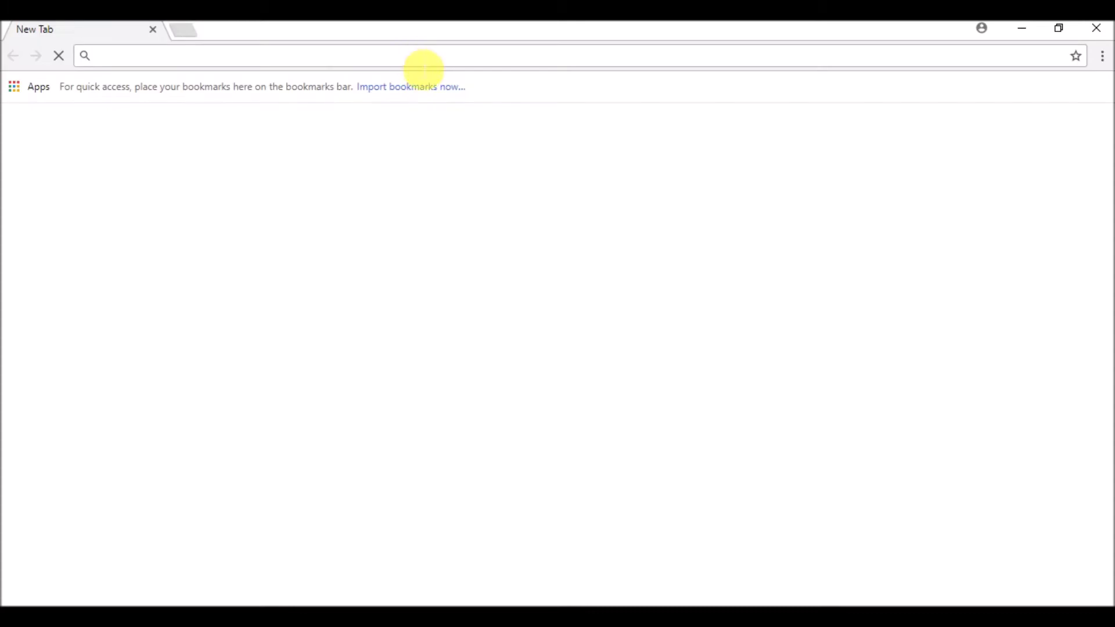
text(AI2)
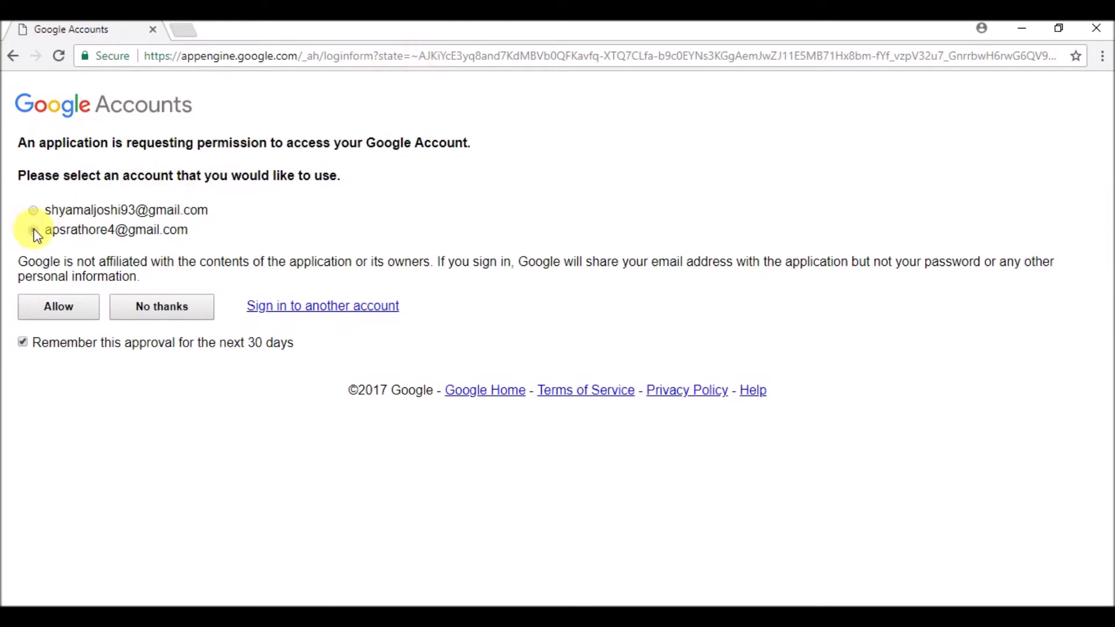
- Sign in to App Inventor with the second listed Google account
click(80, 308)
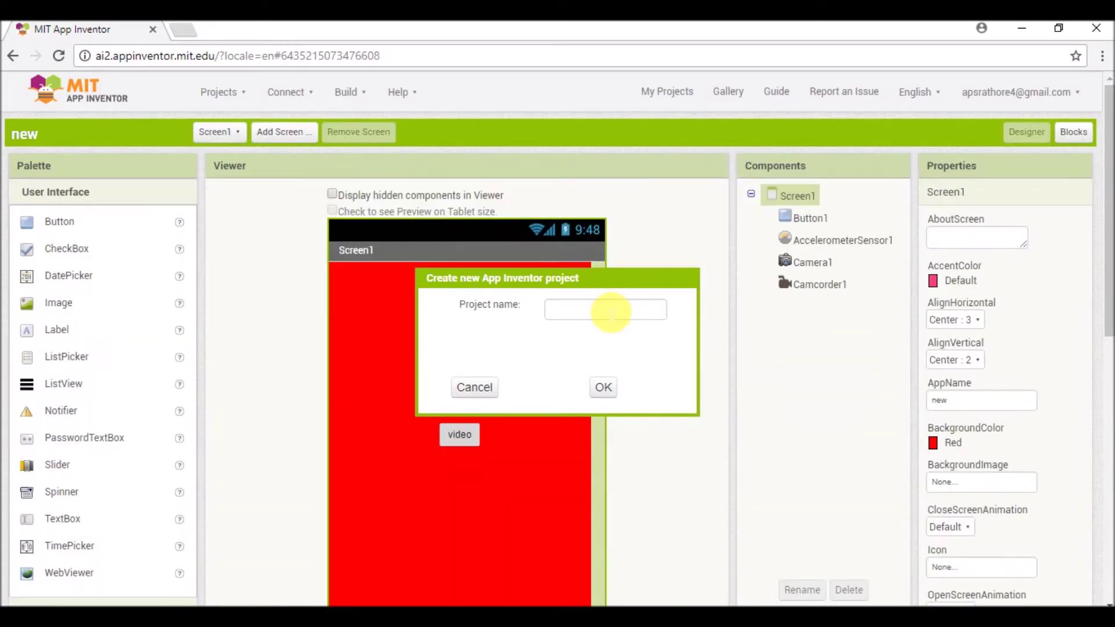
- Create a new project named 'app3'
click(609, 311)
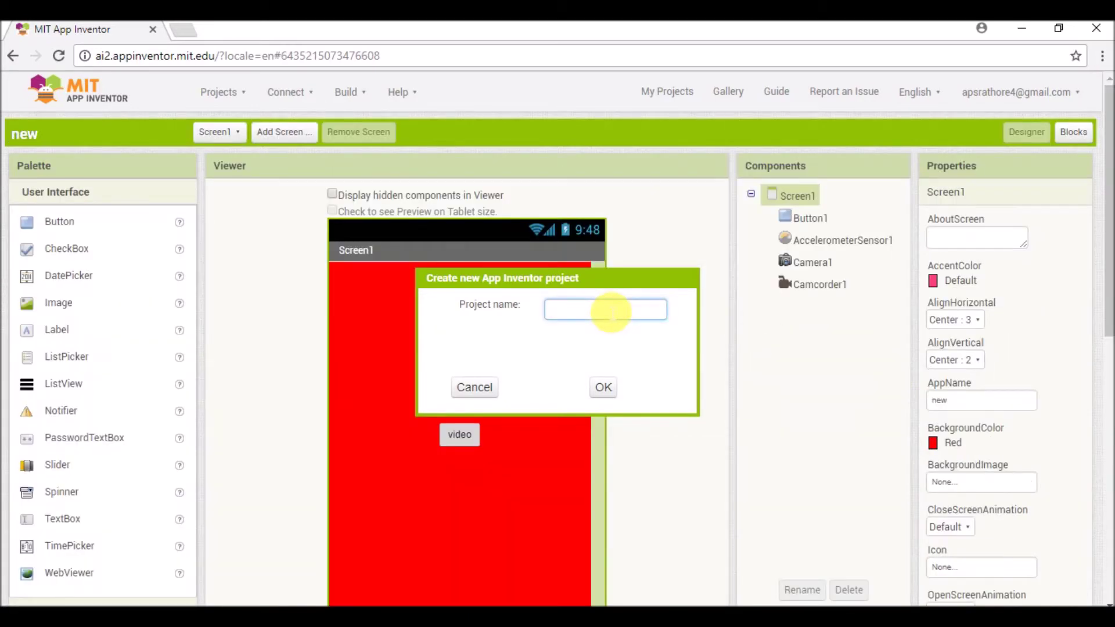
text(app3)
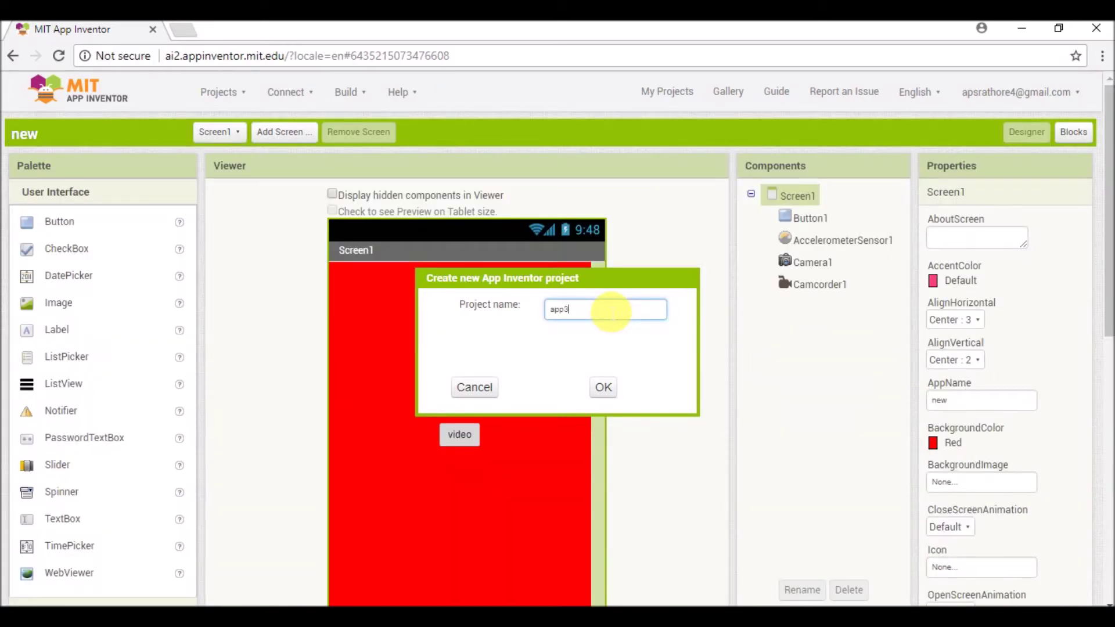
click(601, 385)
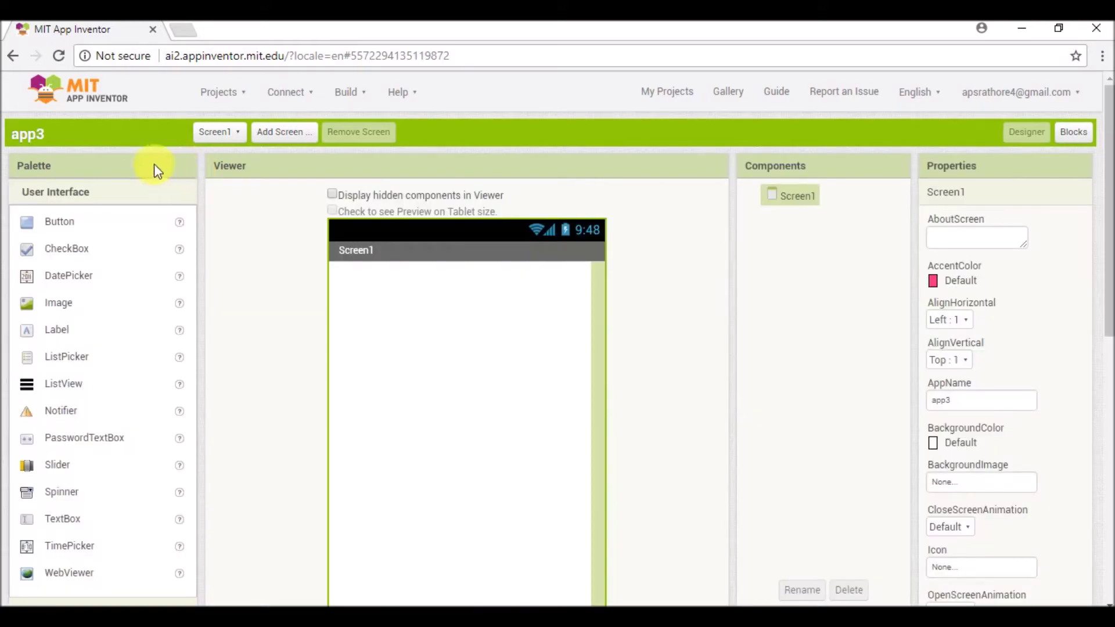
drag(1107, 187, 1106, 159)
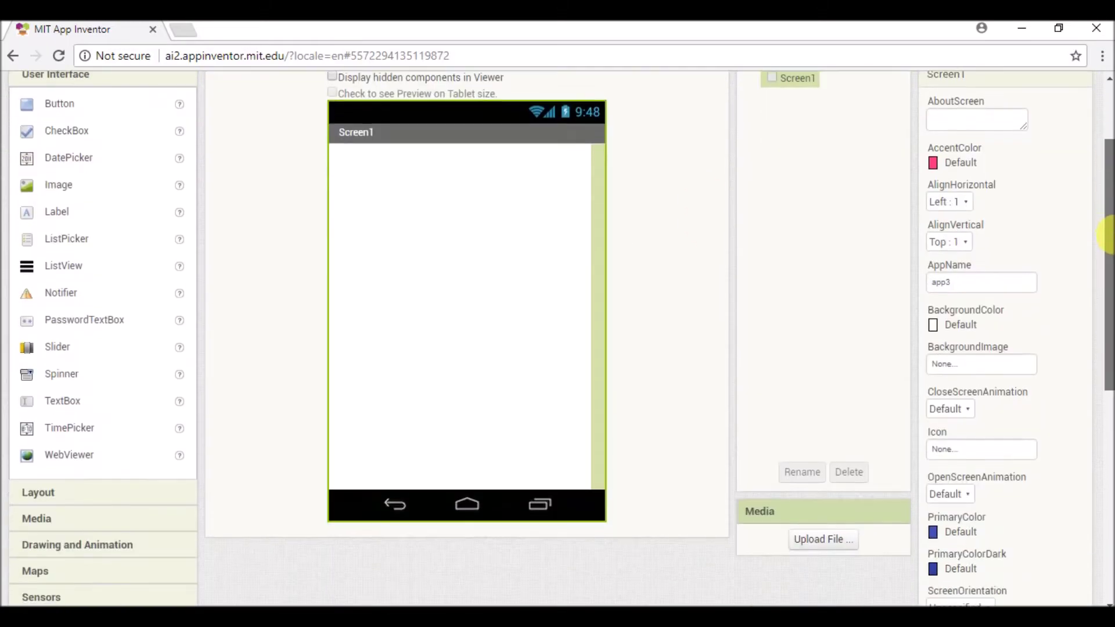
scroll(785, 227, down, 1)
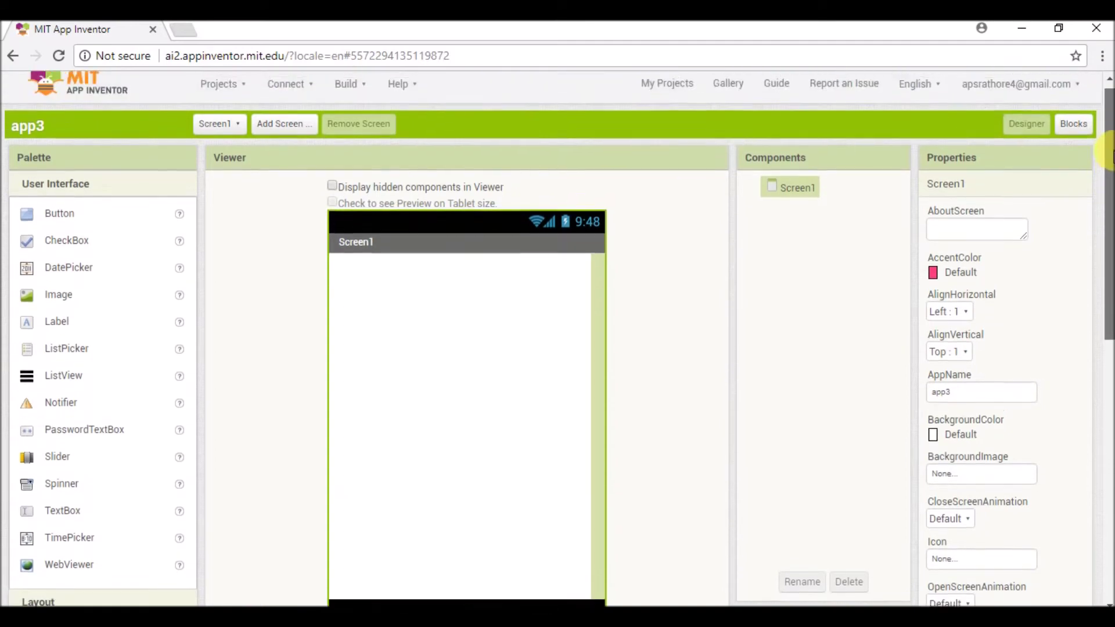
scroll(534, 261, up, 1)
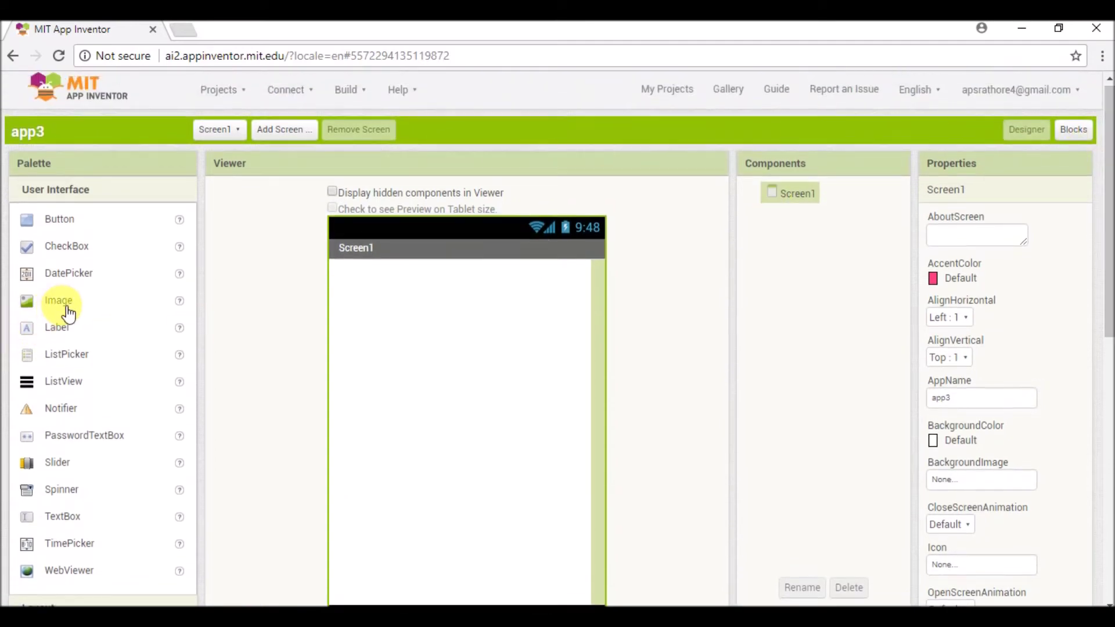
scroll(87, 349, down, 2)
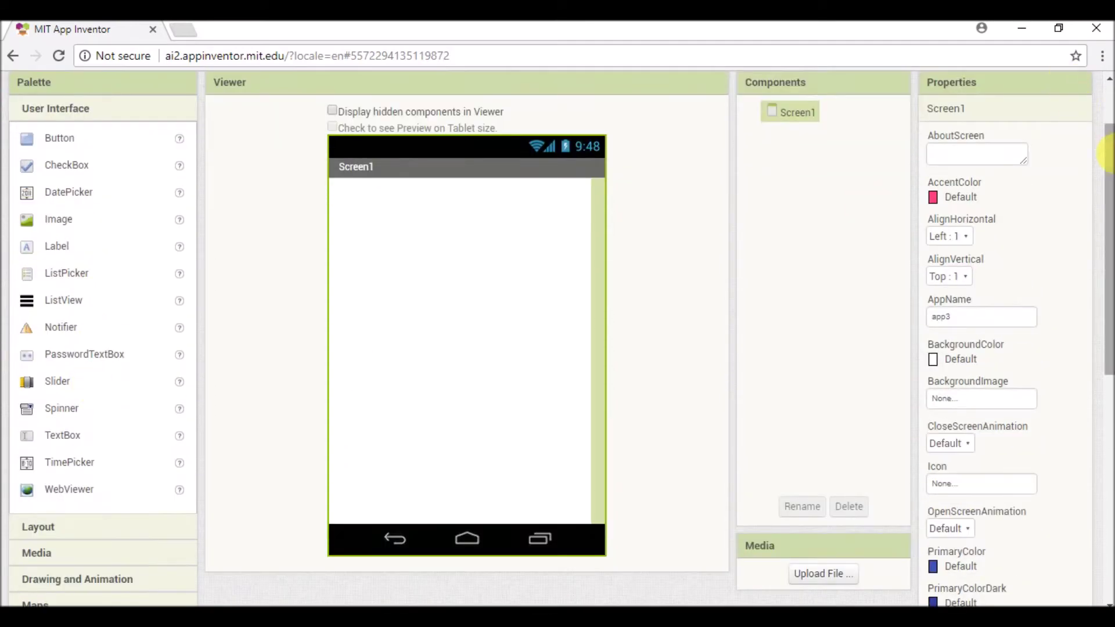
drag(1107, 172, 1107, 196)
scroll(459, 525, down, 2)
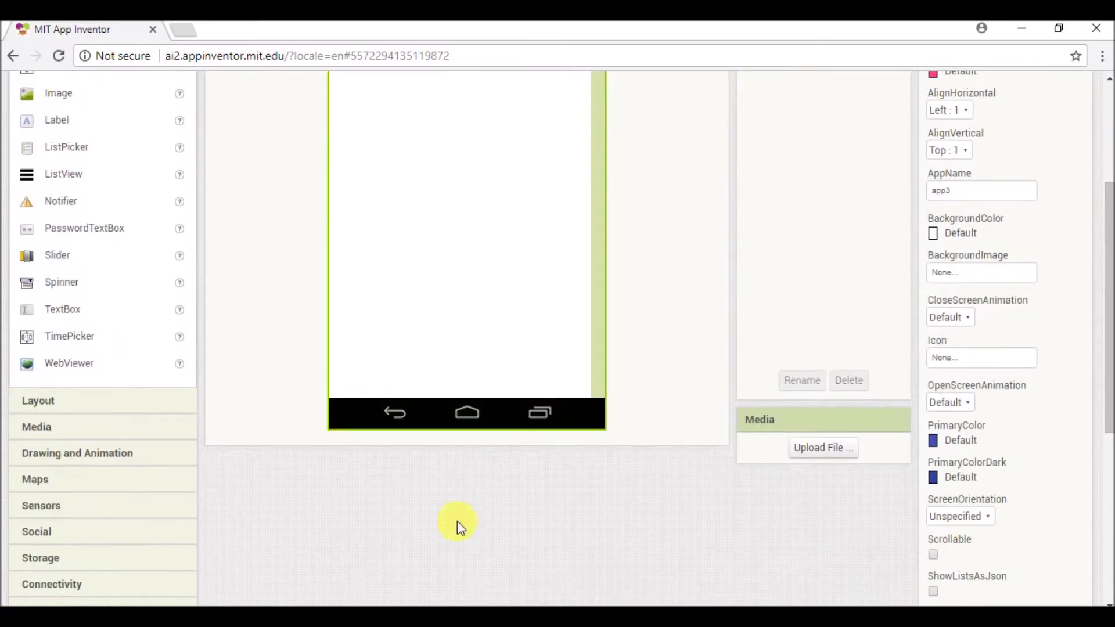
- Add a Canvas to Screen1 and set its Height and Width to Fill parent
click(88, 452)
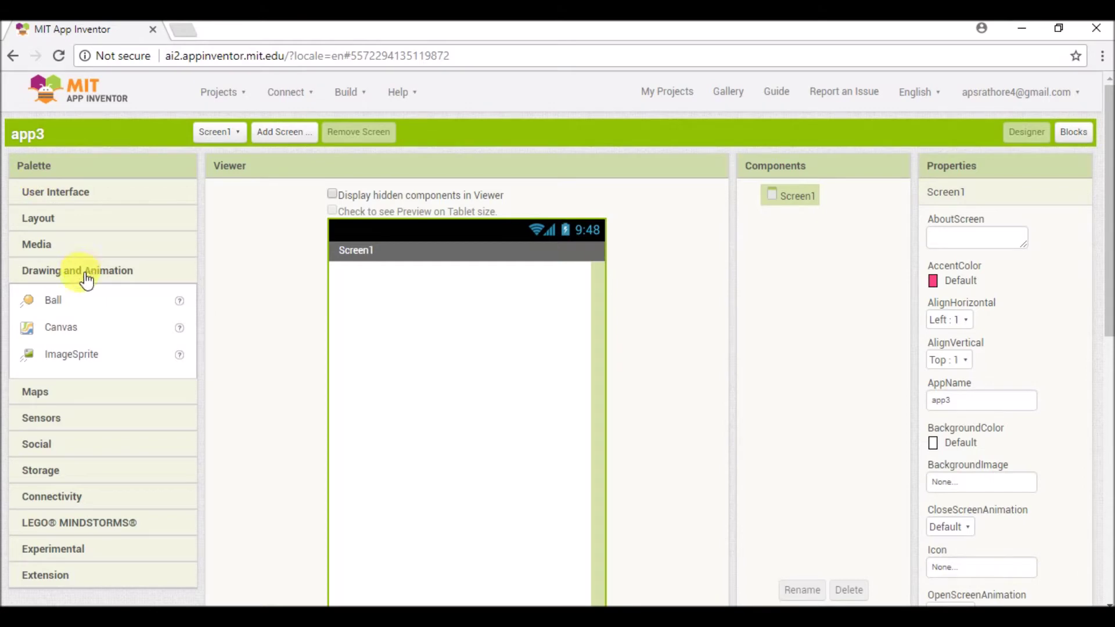
drag(65, 328, 379, 303)
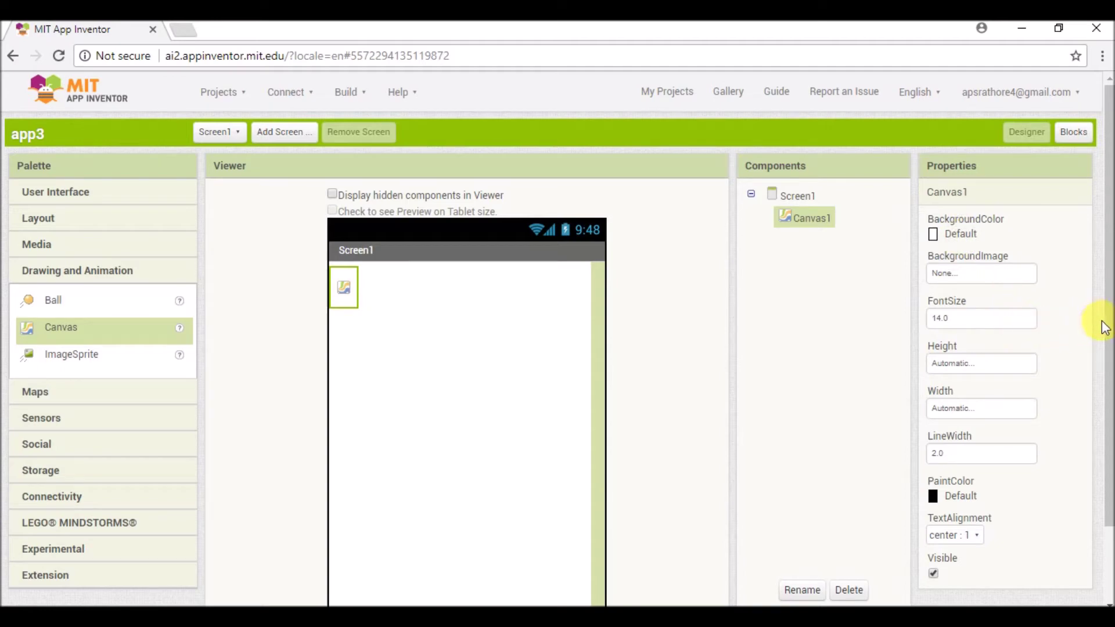
scroll(1103, 326, down, 1)
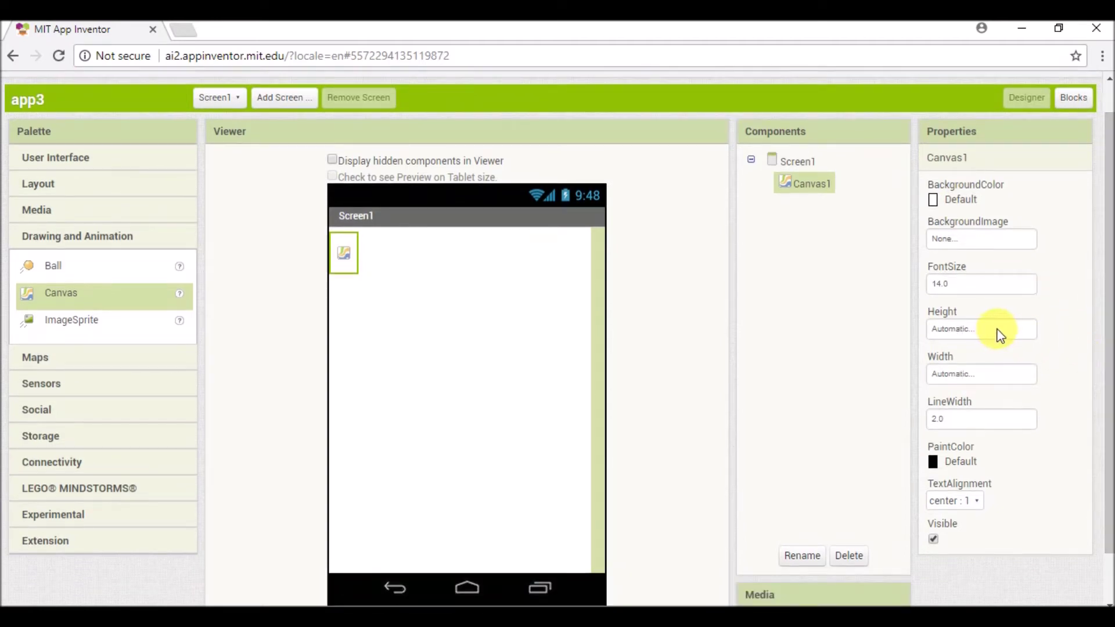
click(998, 331)
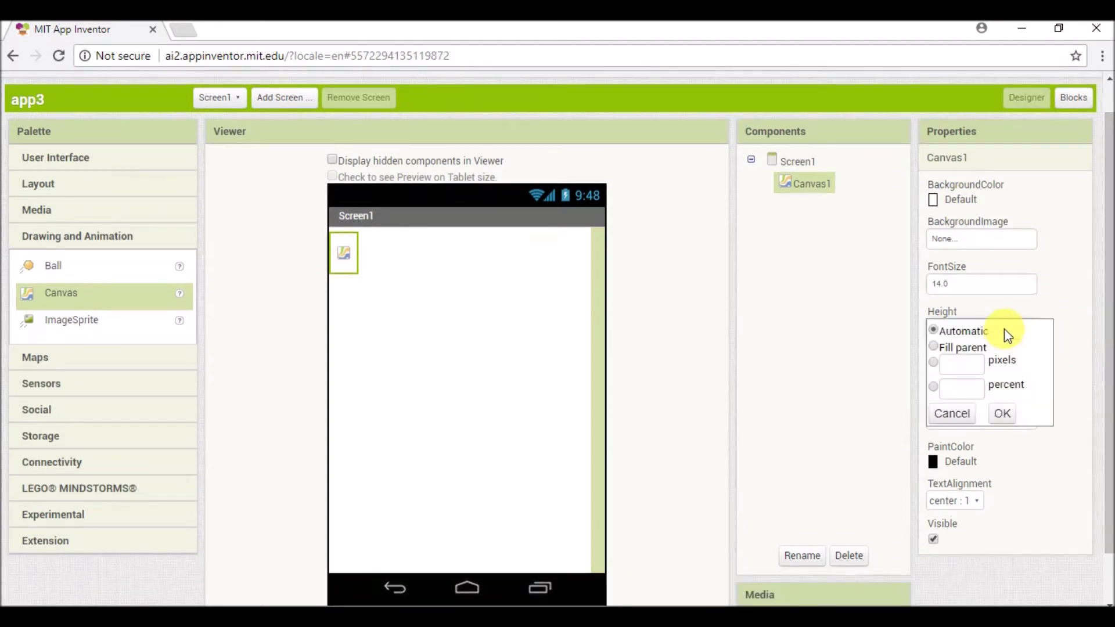
click(934, 349)
click(1001, 414)
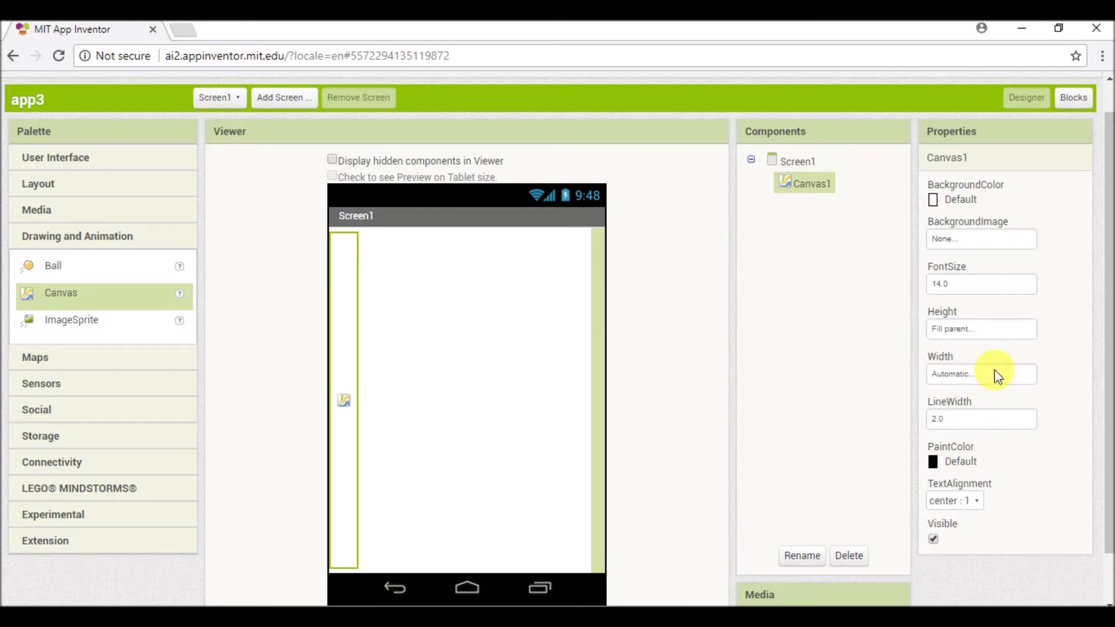
click(993, 376)
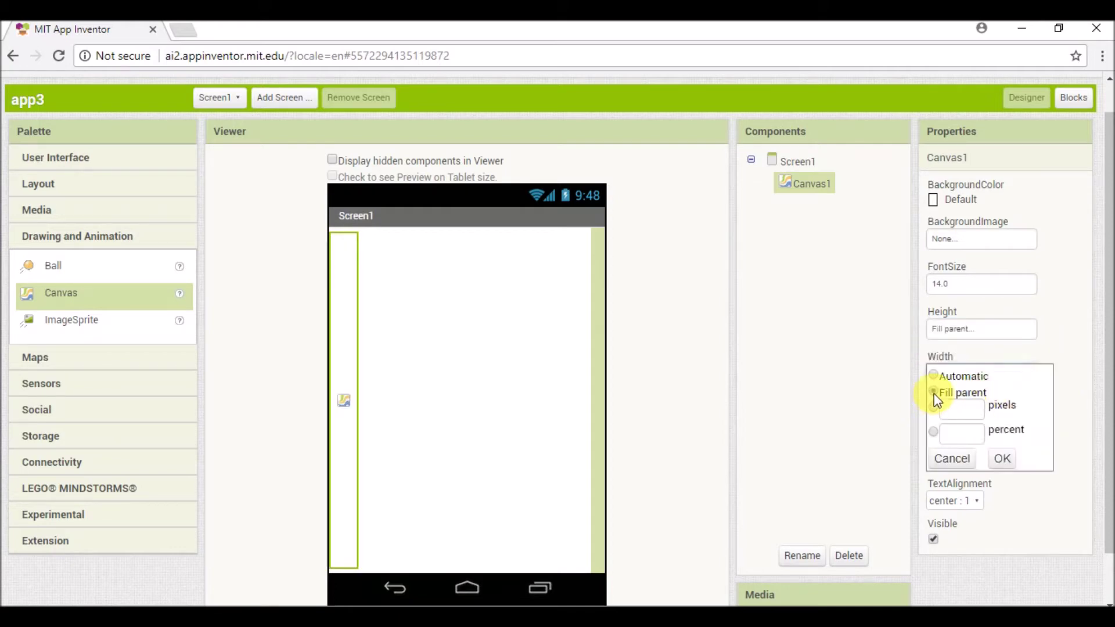
click(934, 393)
click(1002, 458)
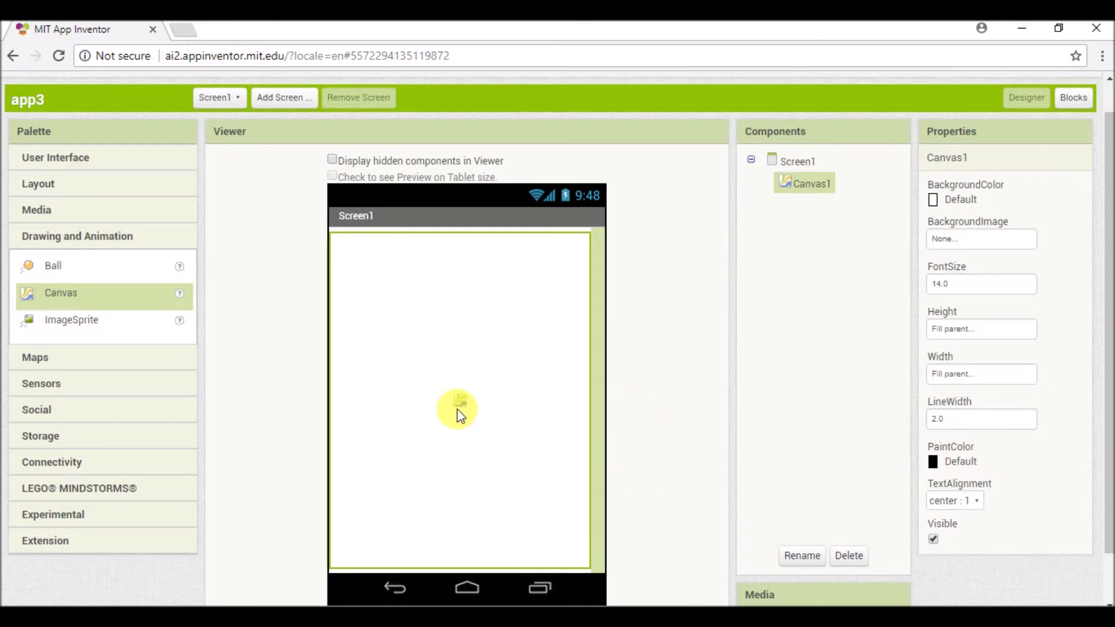
click(117, 165)
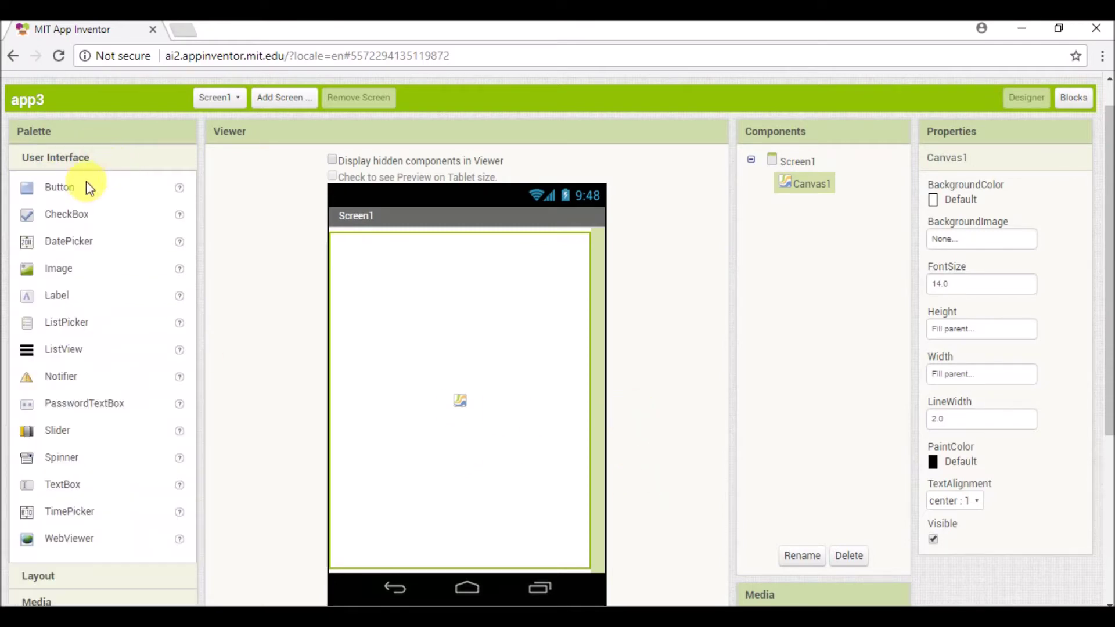
- Place two buttons, one under the other, above the canvas on Screen1
drag(75, 199, 396, 226)
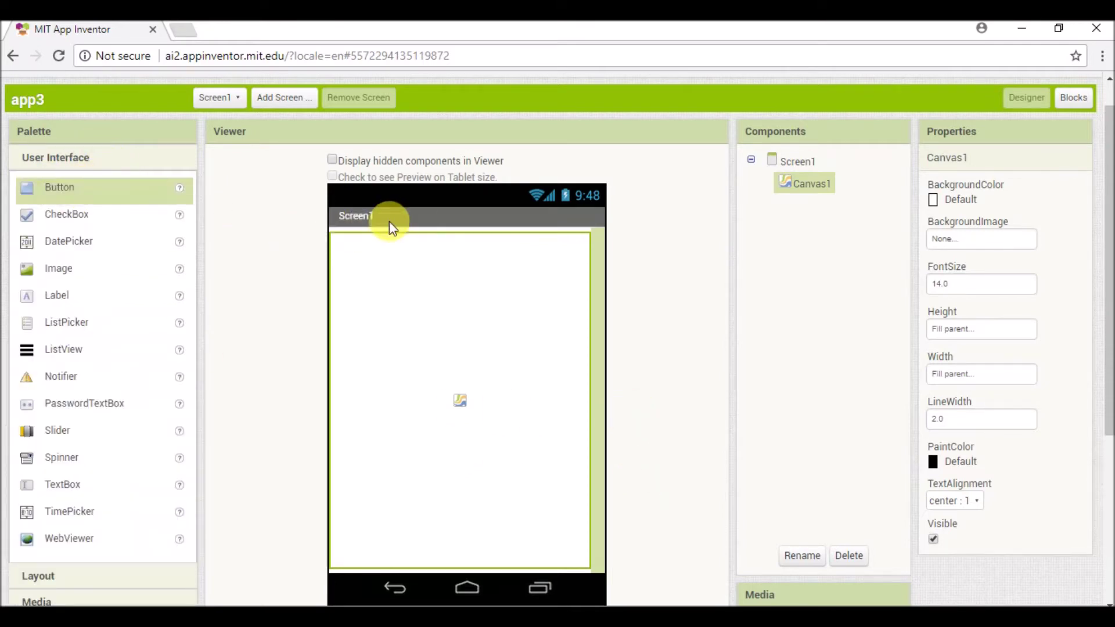
mouse_move(119, 189)
mouse_down()
mouse_move(395, 241)
mouse_move(386, 236)
mouse_up()
mouse_move(70, 194)
mouse_down()
mouse_move(281, 284)
mouse_move(386, 276)
mouse_up()
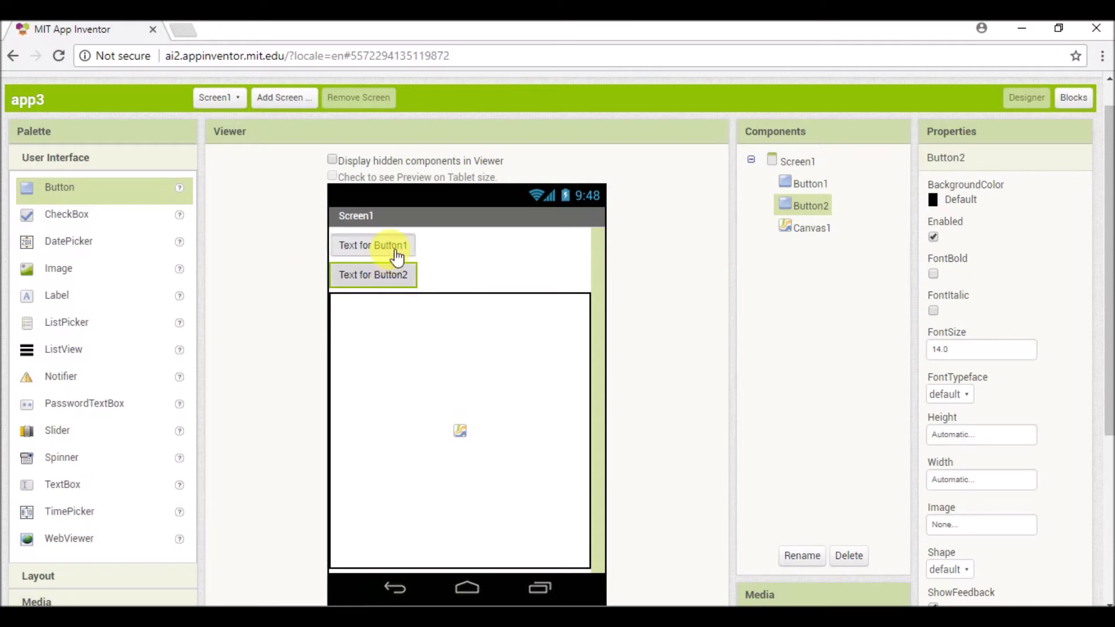
- Label the first button 'blue'
click(396, 253)
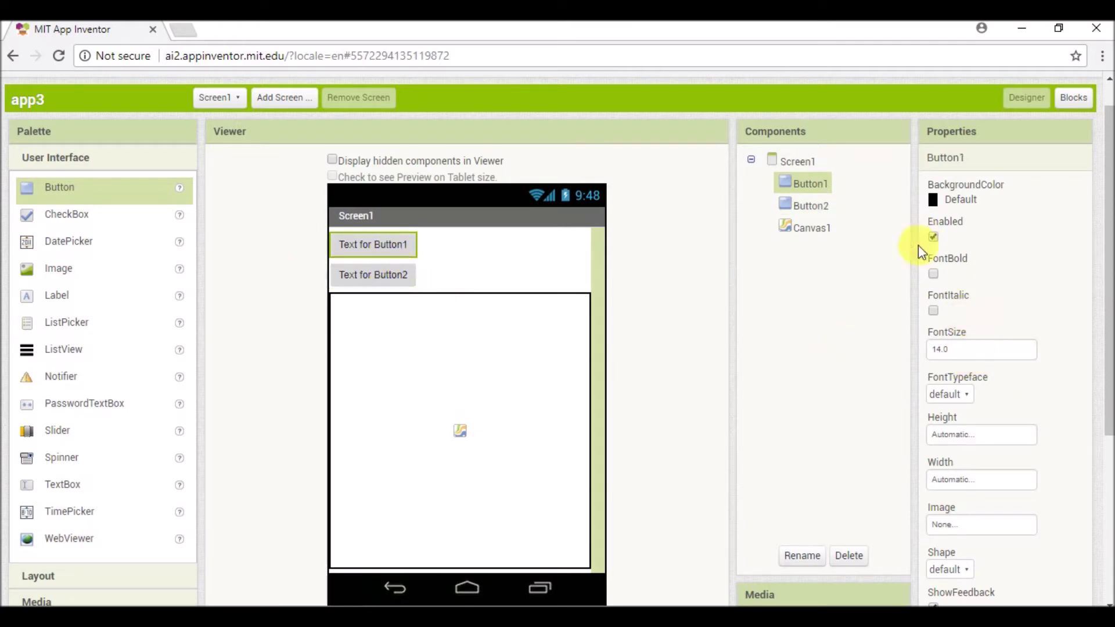
scroll(1028, 357, down, 1)
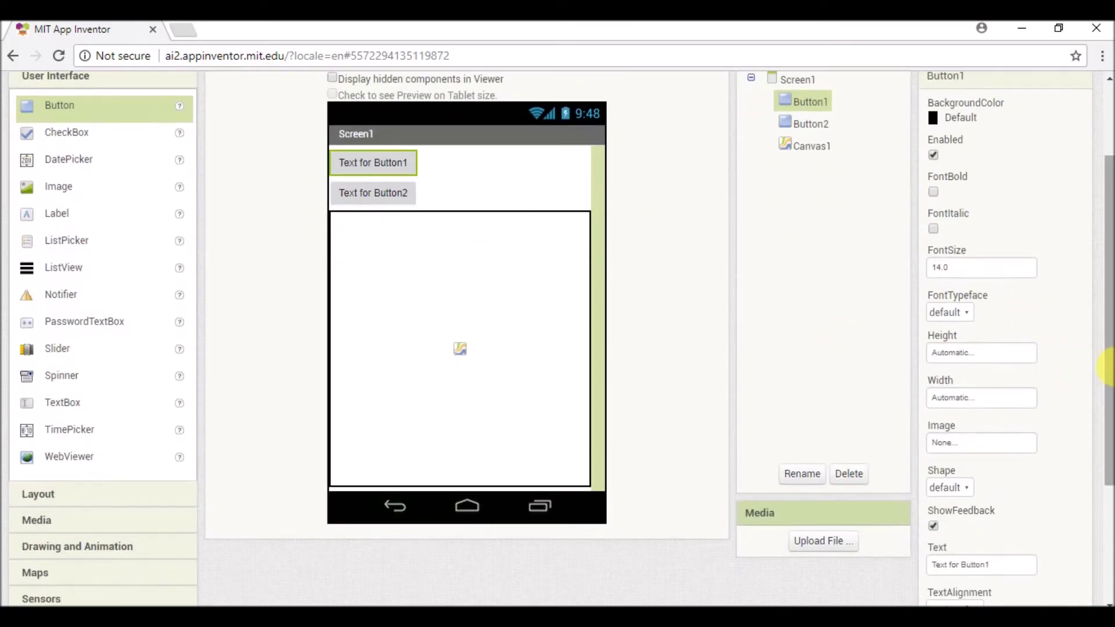
scroll(1107, 366, down, 2)
double_click(975, 432)
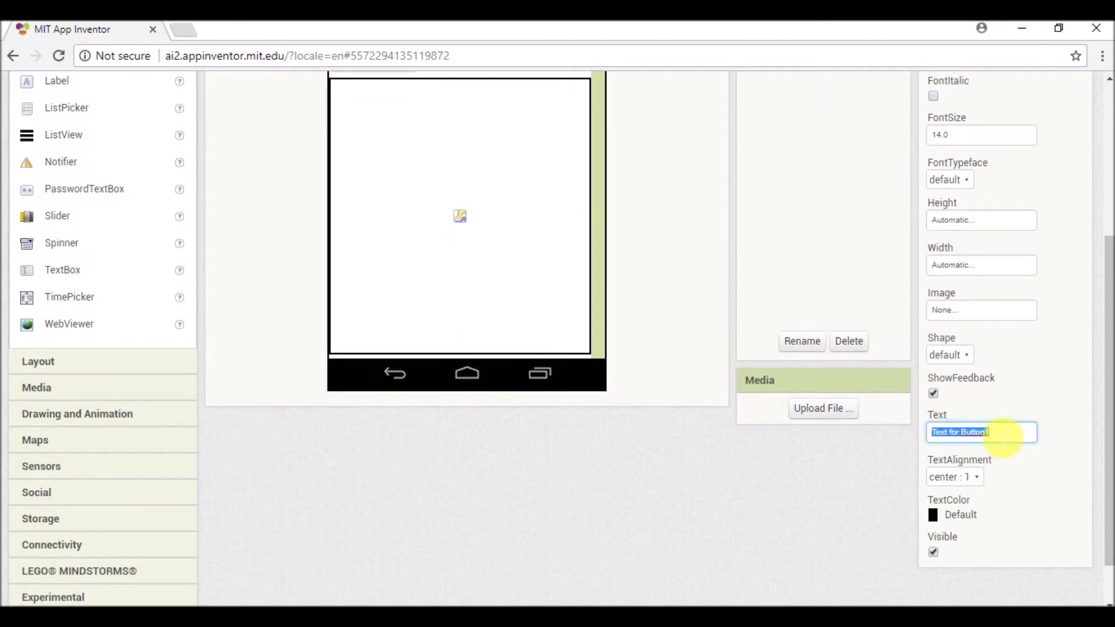
text(blue)
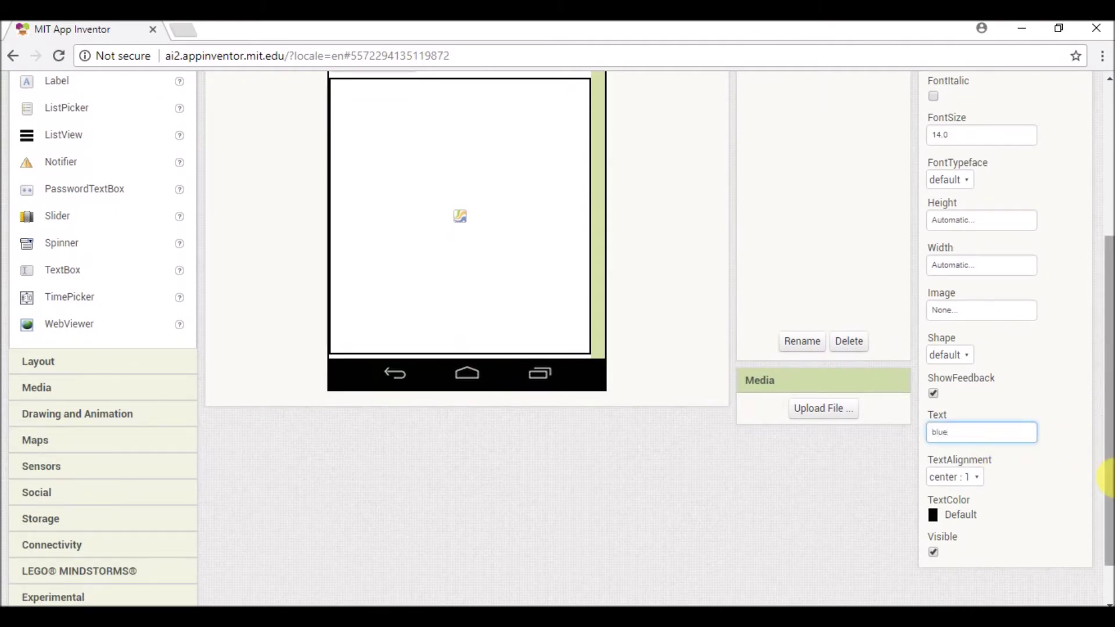
drag(1106, 473, 1106, 320)
- Label the second button 'red'
click(406, 314)
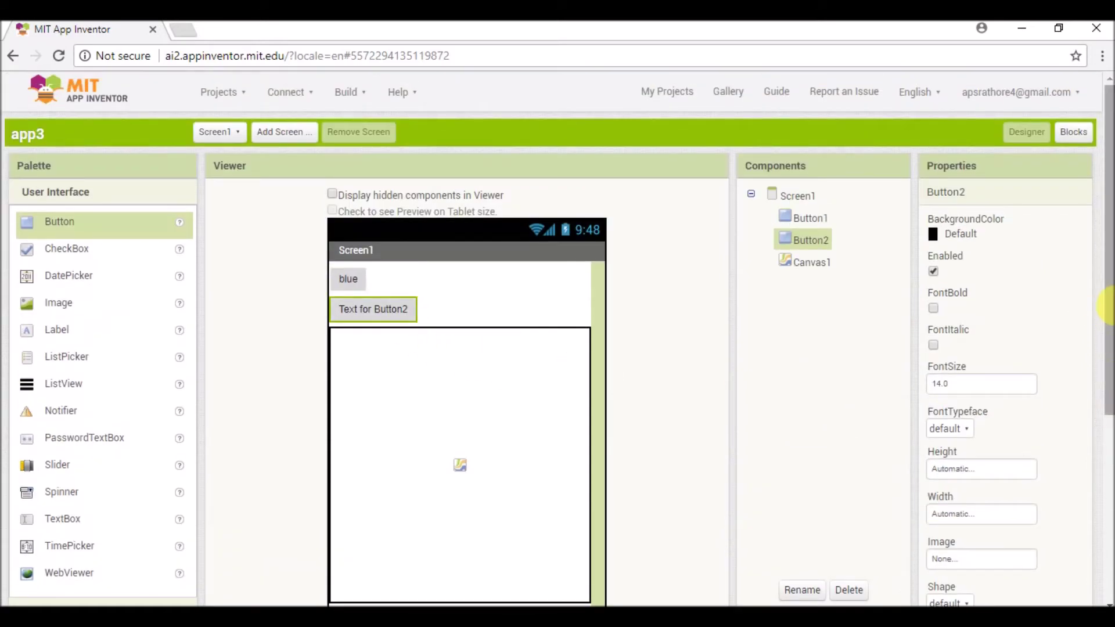
drag(1105, 299, 1071, 457)
click(1011, 437)
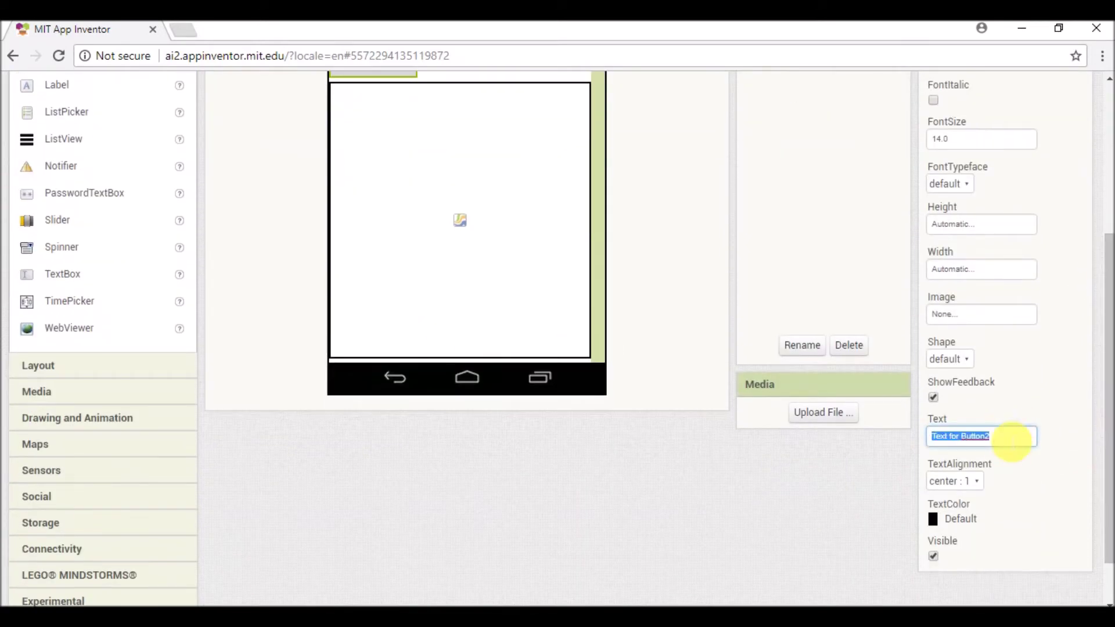
text(red)
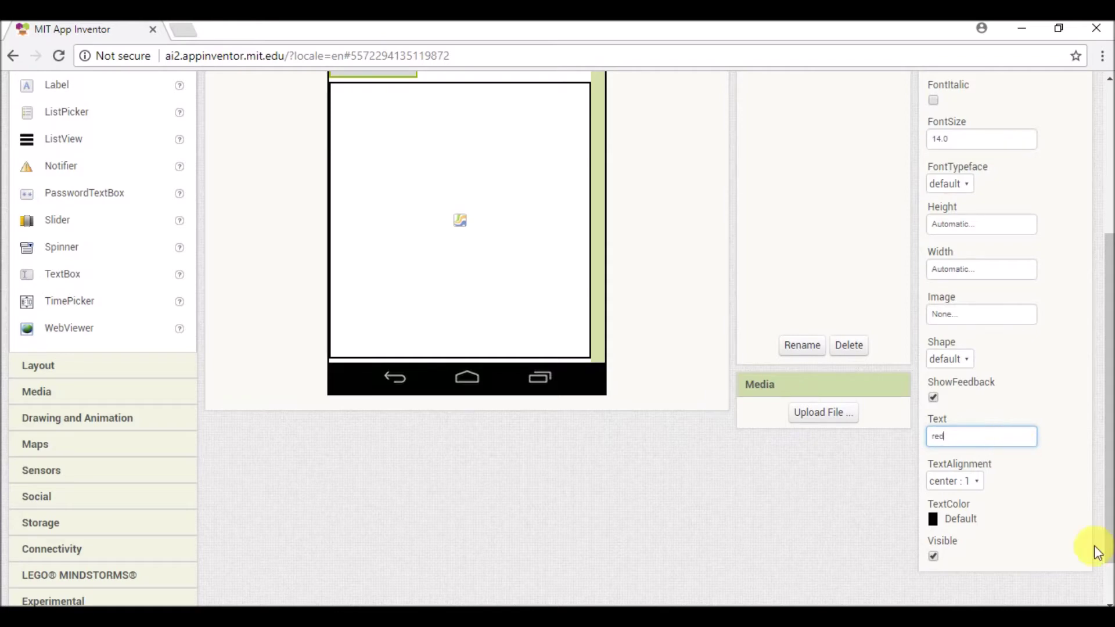
click(1070, 444)
drag(1107, 427, 1106, 357)
scroll(1088, 358, up, 1)
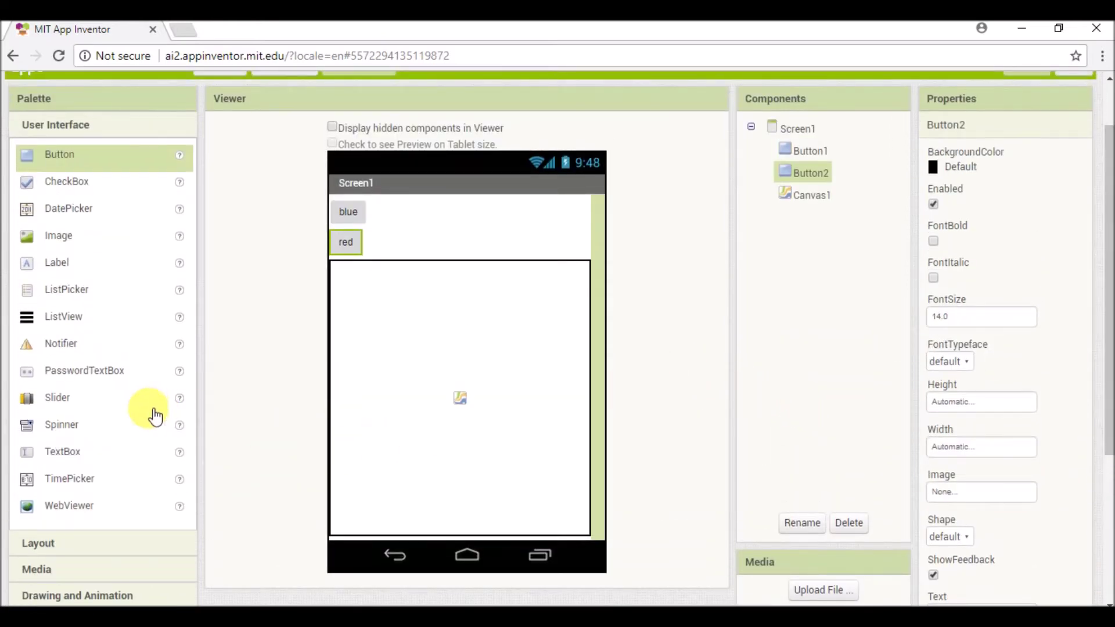
scroll(153, 416, down, 1)
scroll(76, 444, down, 1)
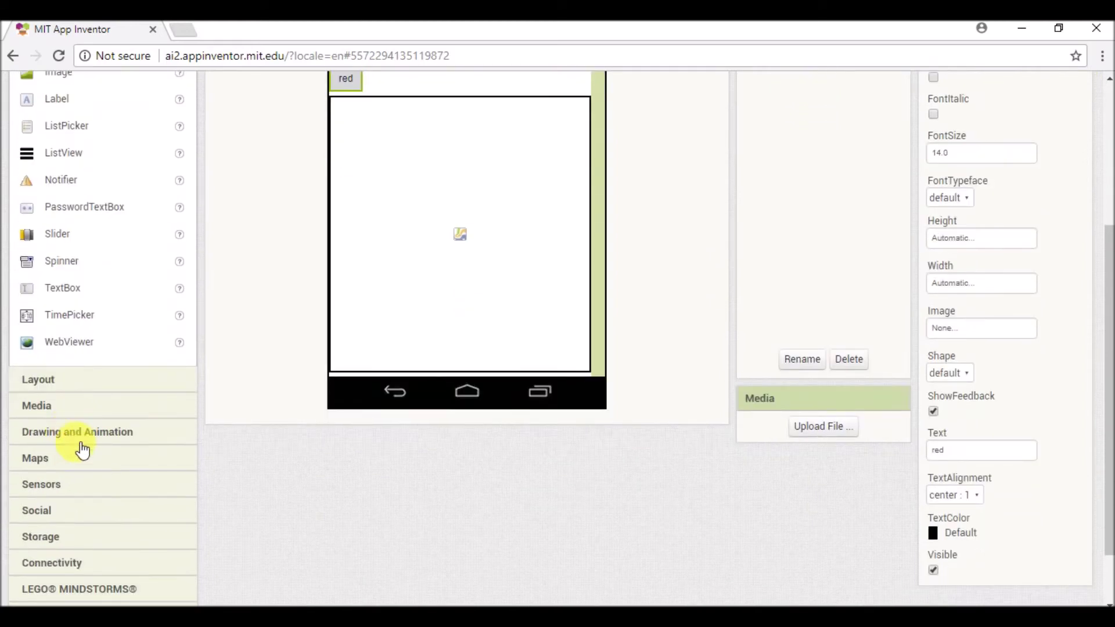
scroll(74, 457, down, 1)
click(61, 424)
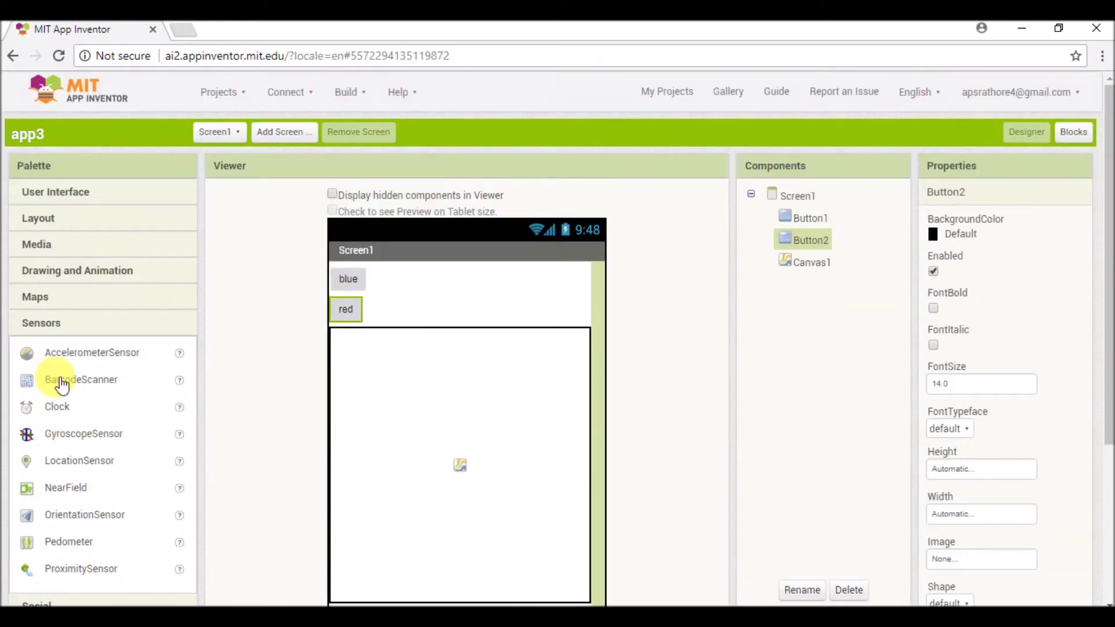
- Add an AccelerometerSensor to Screen1 and switch to the Blocks editor
drag(115, 357, 475, 367)
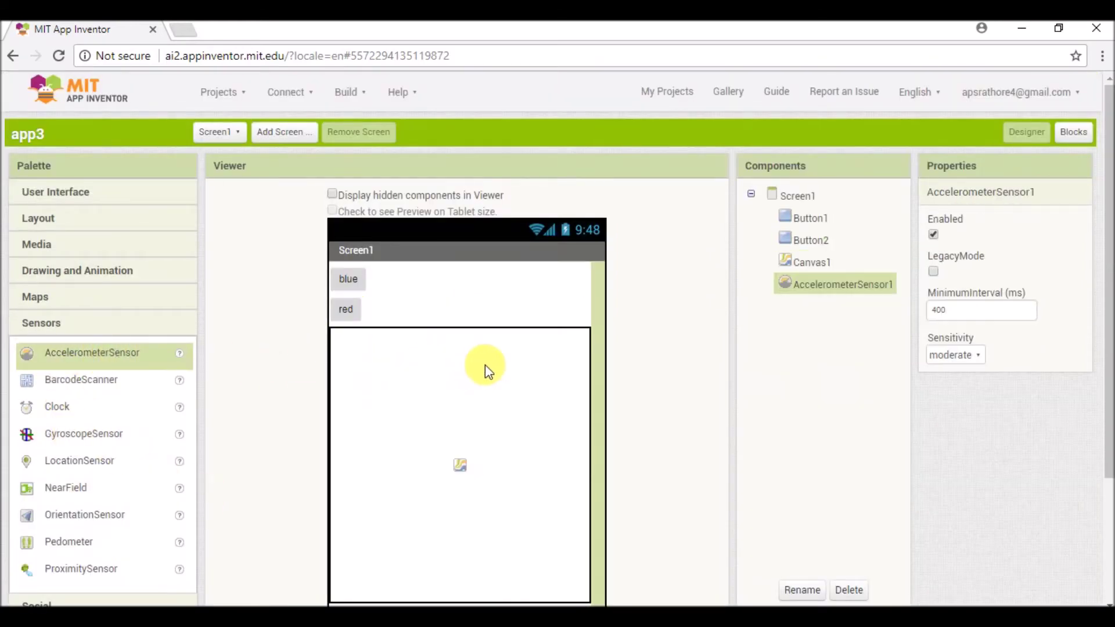
scroll(1108, 405, down, 2)
scroll(1108, 406, up, 1)
scroll(1102, 348, up, 1)
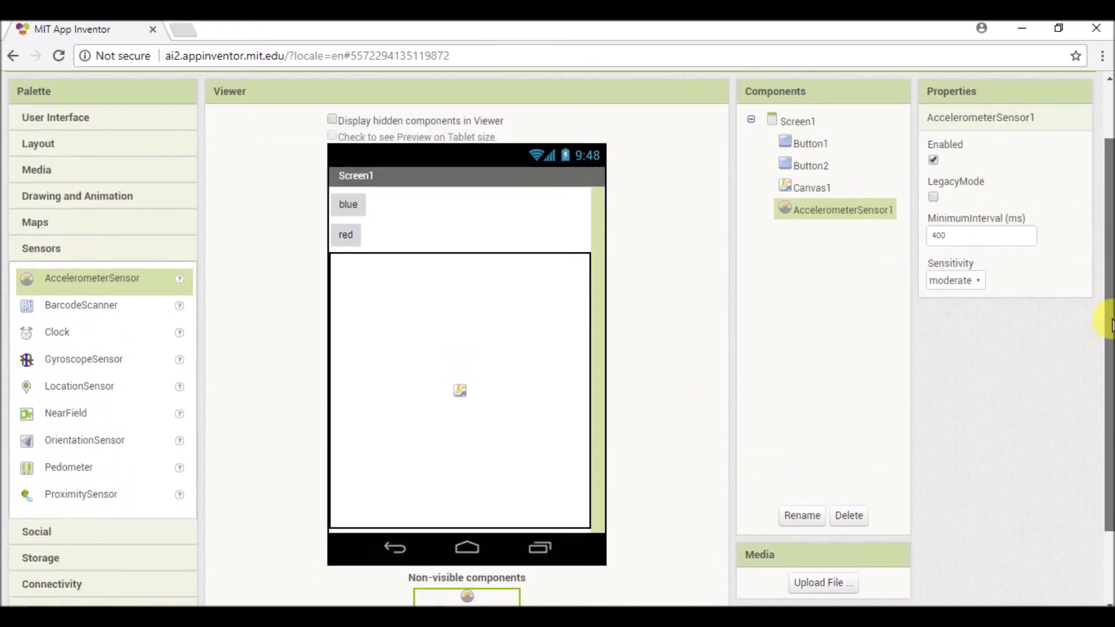
scroll(1103, 316, up, 1)
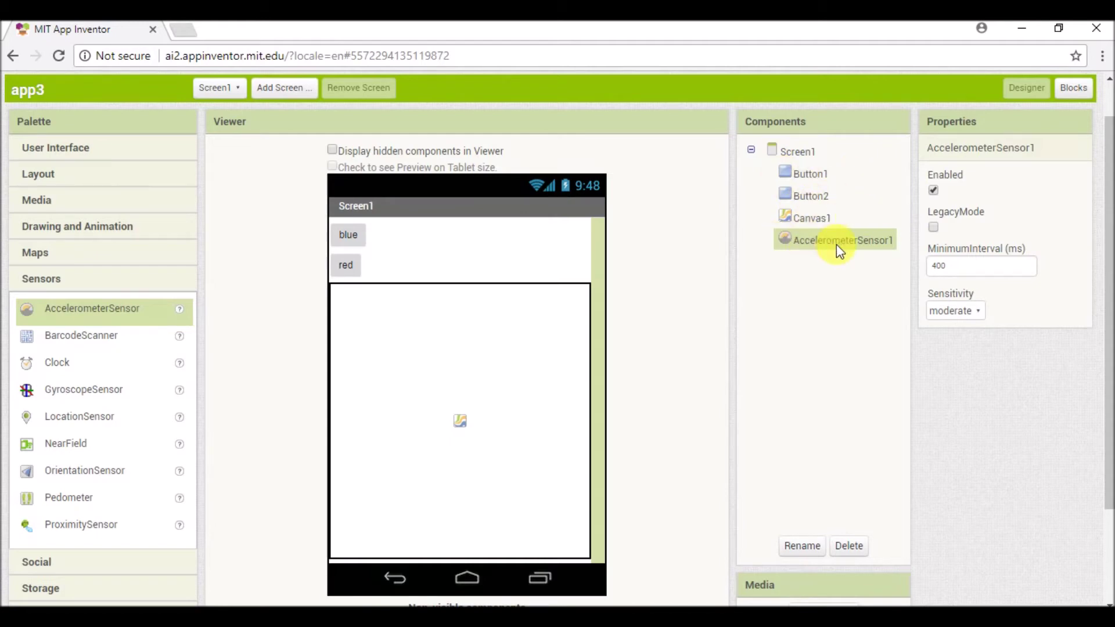
scroll(477, 422, up, 1)
scroll(505, 366, down, 4)
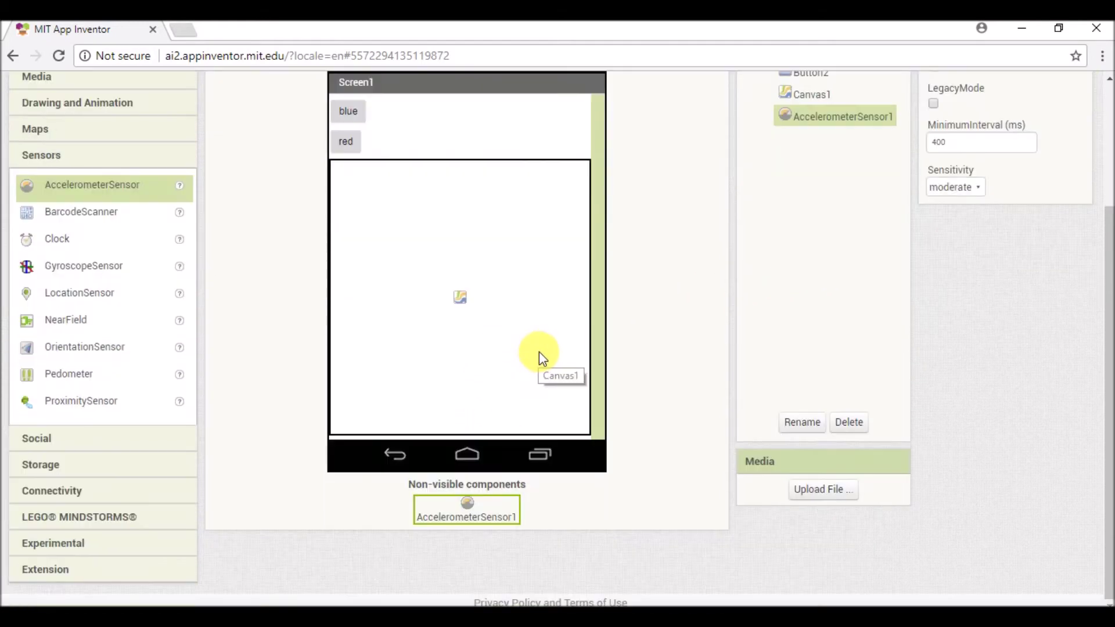
scroll(545, 392, up, 1)
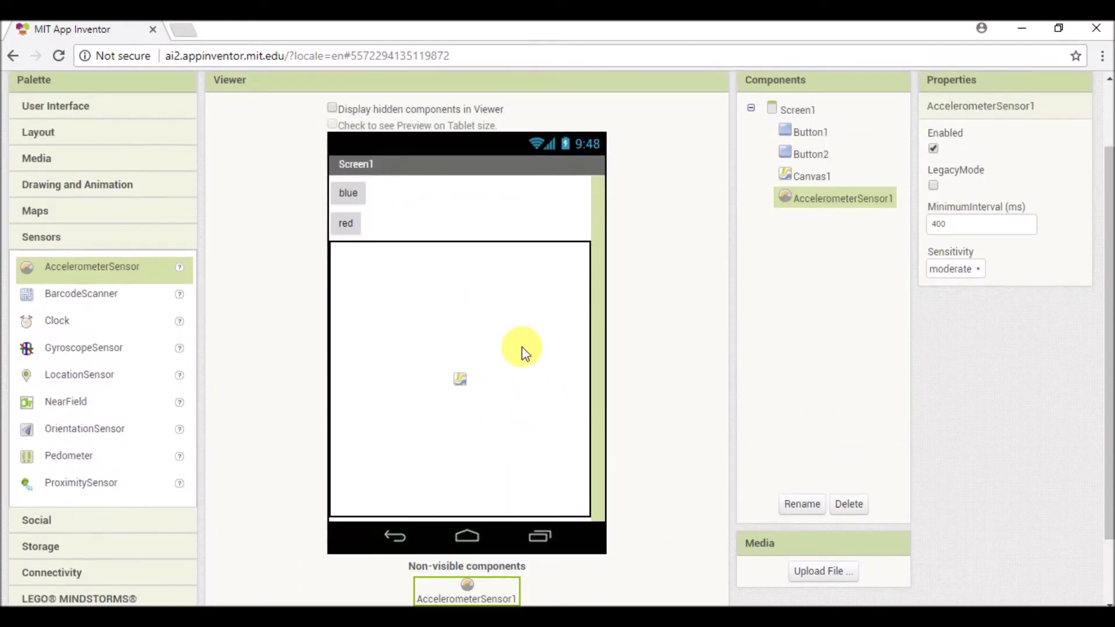
scroll(625, 388, up, 1)
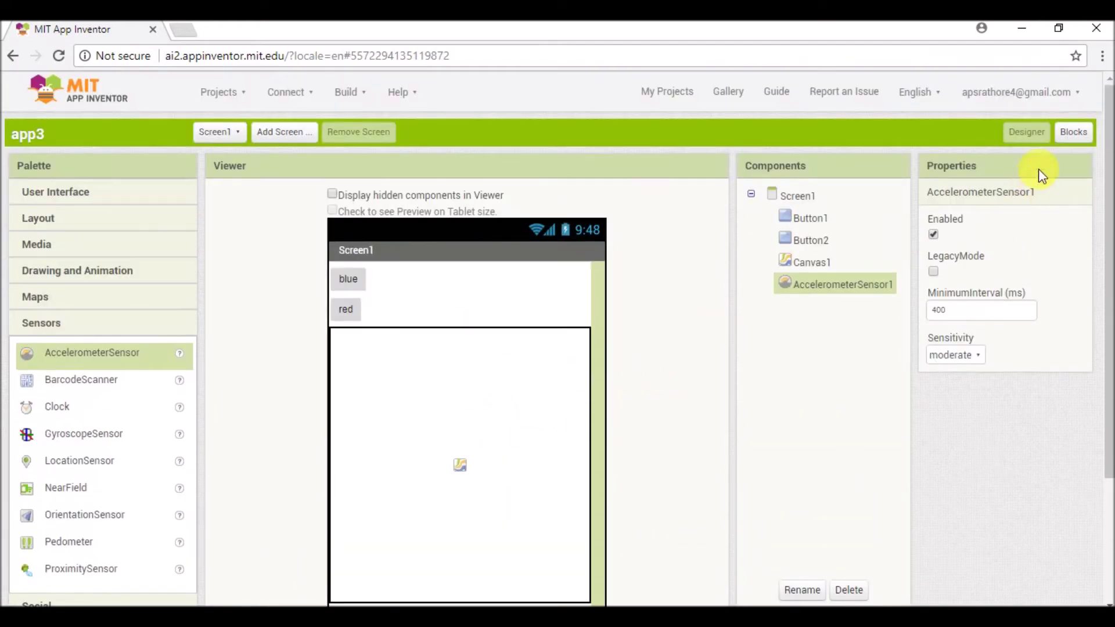
click(1085, 133)
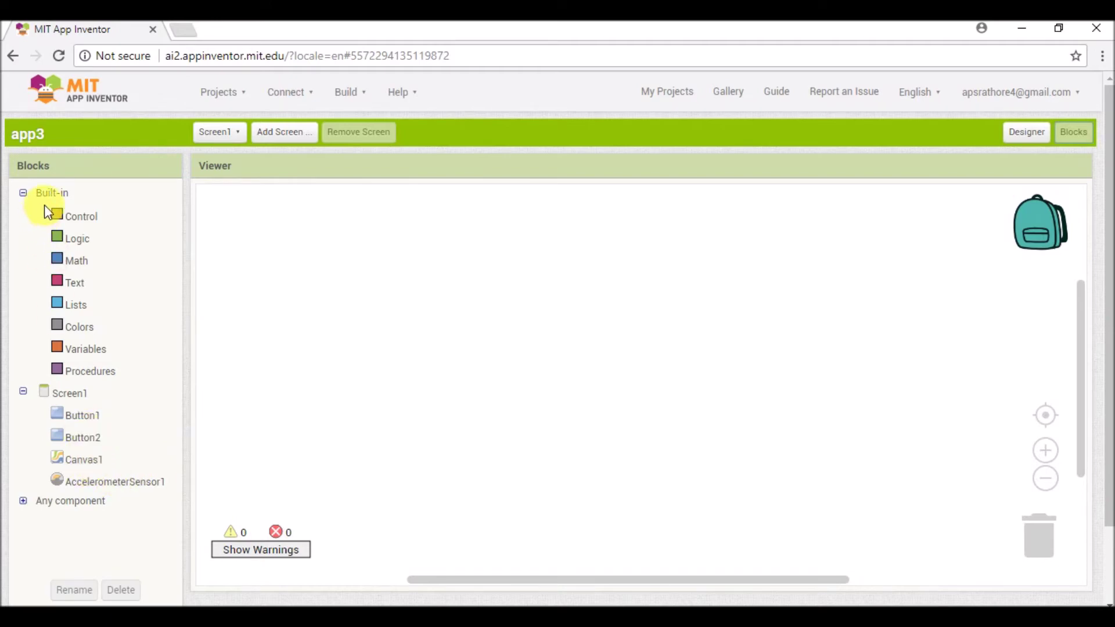
- Drag the 'when Canvas1.Dragged' event from the Canvas1 drawer onto the workspace
click(88, 463)
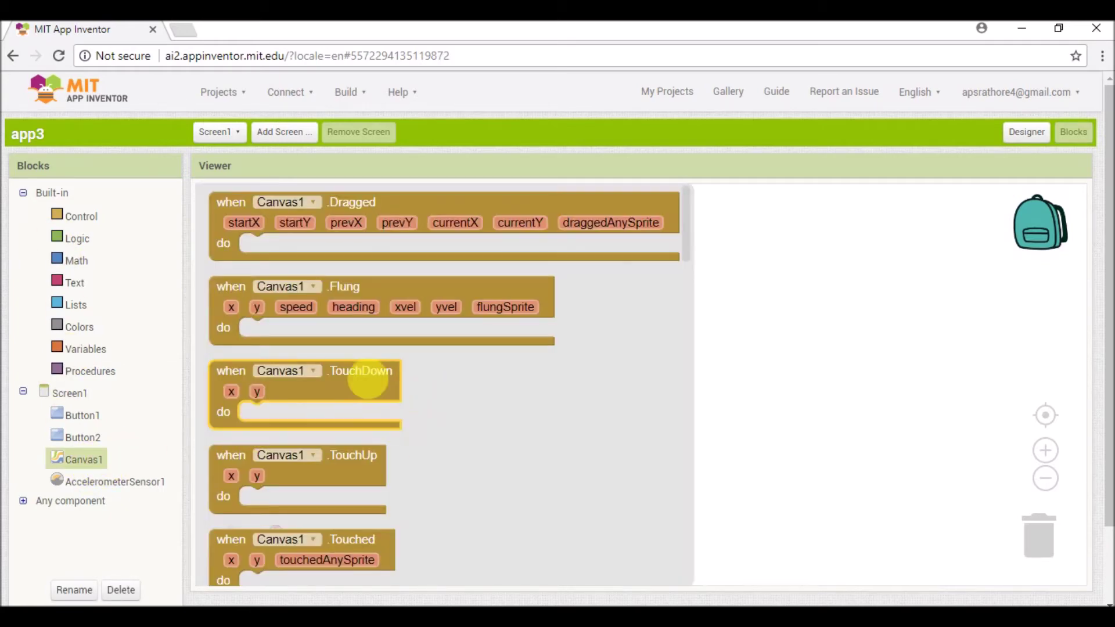
click(342, 219)
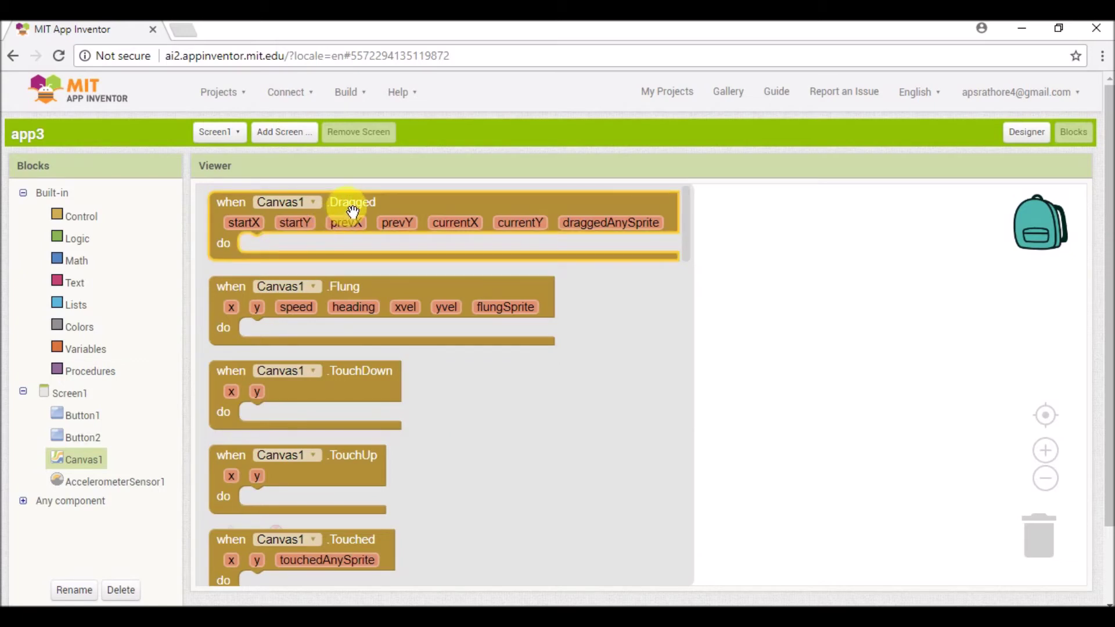
drag(352, 212, 465, 242)
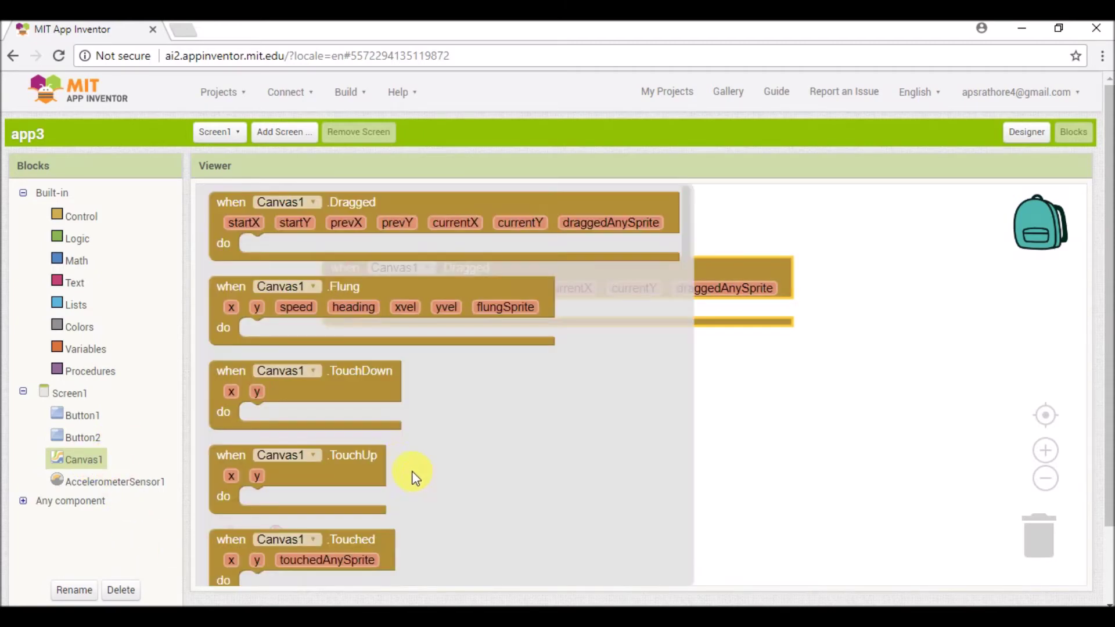
scroll(451, 438, down, 3)
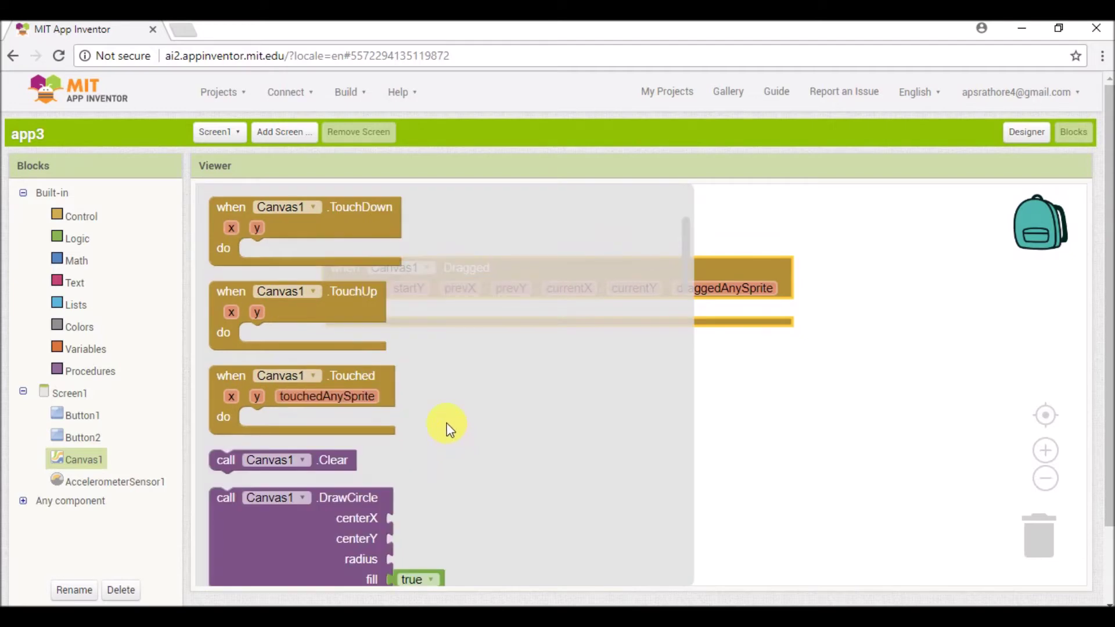
scroll(446, 427, down, 3)
- Call Canvas1.DrawLine in Dragged with prevX, prevY, currentX, currentY as x1, y1, x2, y2
click(262, 455)
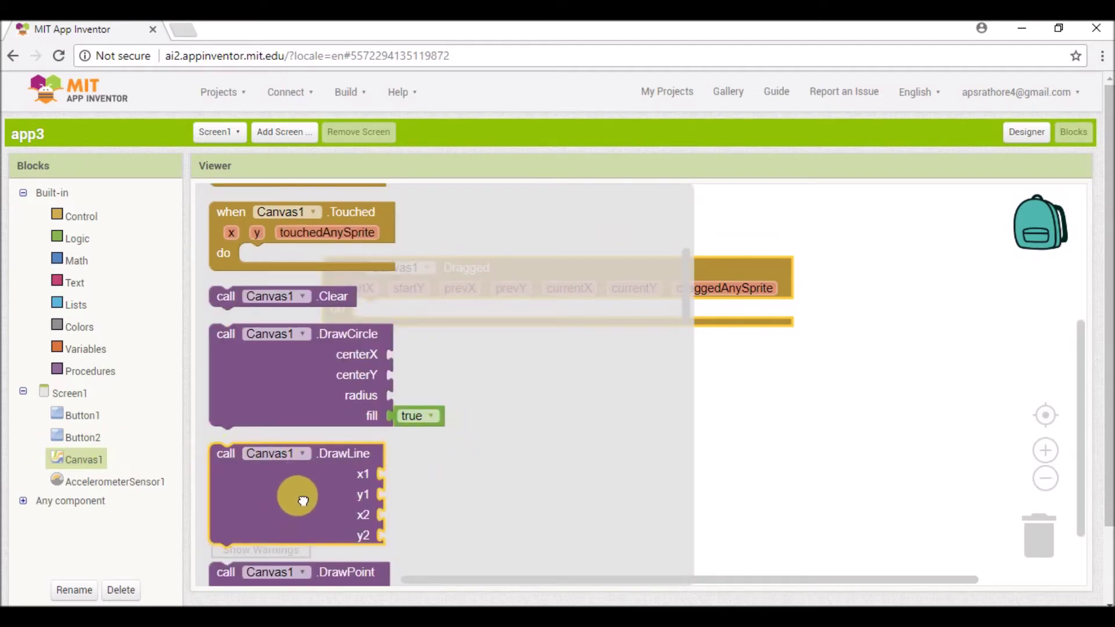
drag(299, 497, 432, 366)
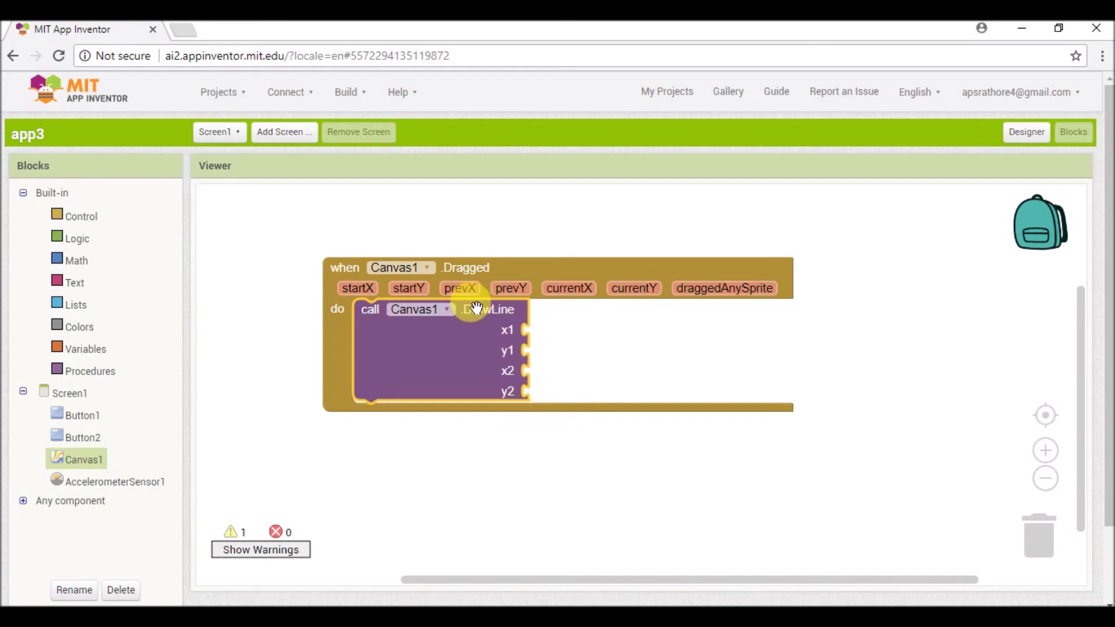
mouse_move(459, 288)
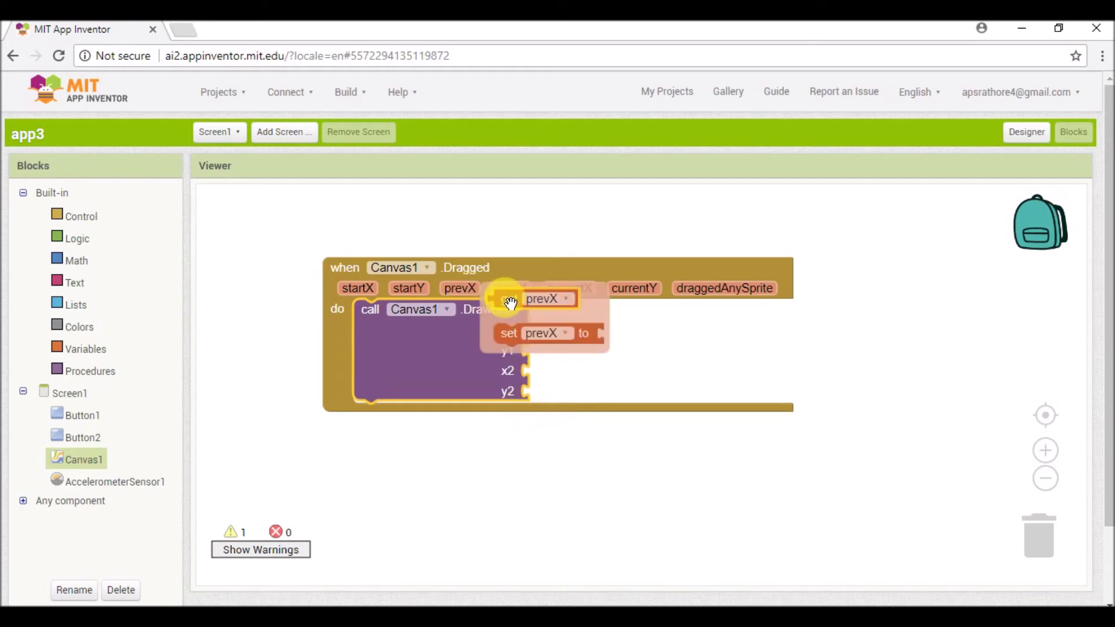
drag(510, 298, 527, 312)
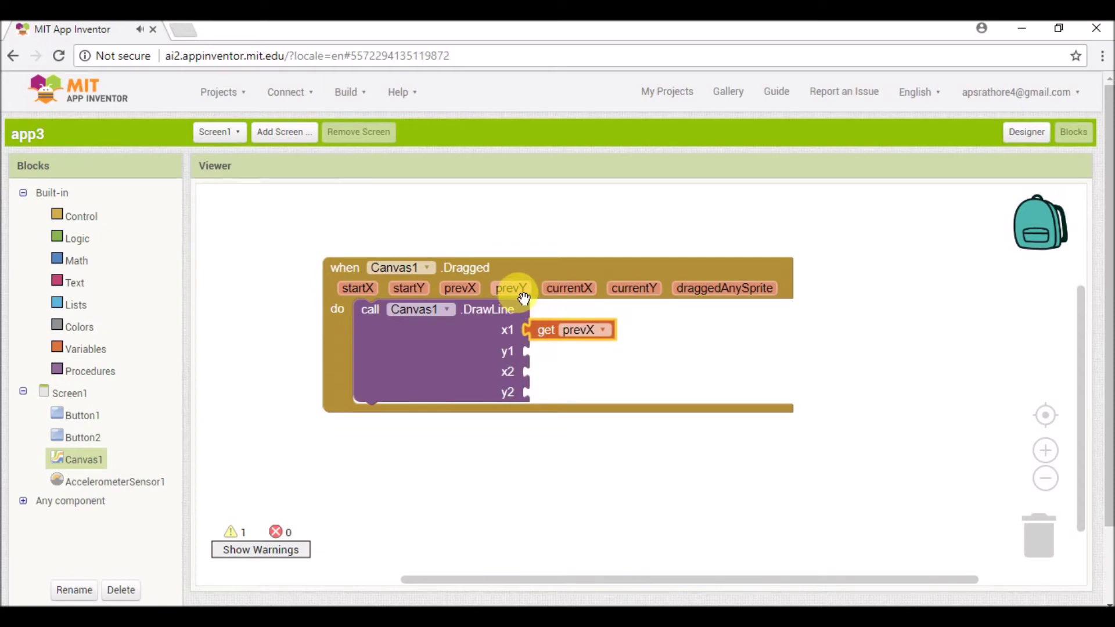
mouse_move(510, 289)
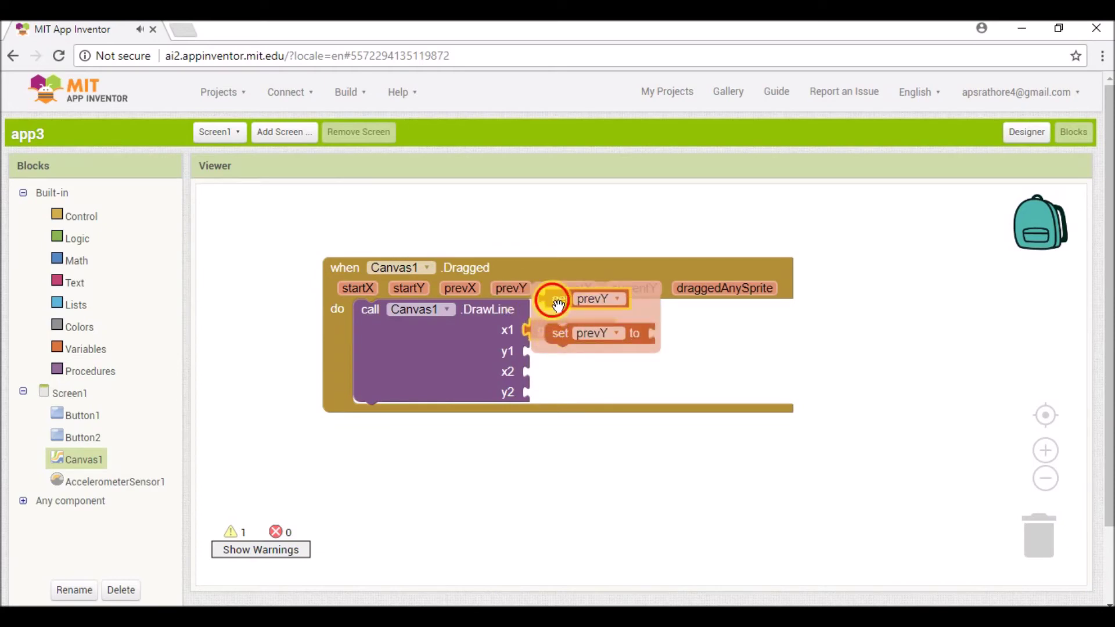
drag(558, 305, 554, 352)
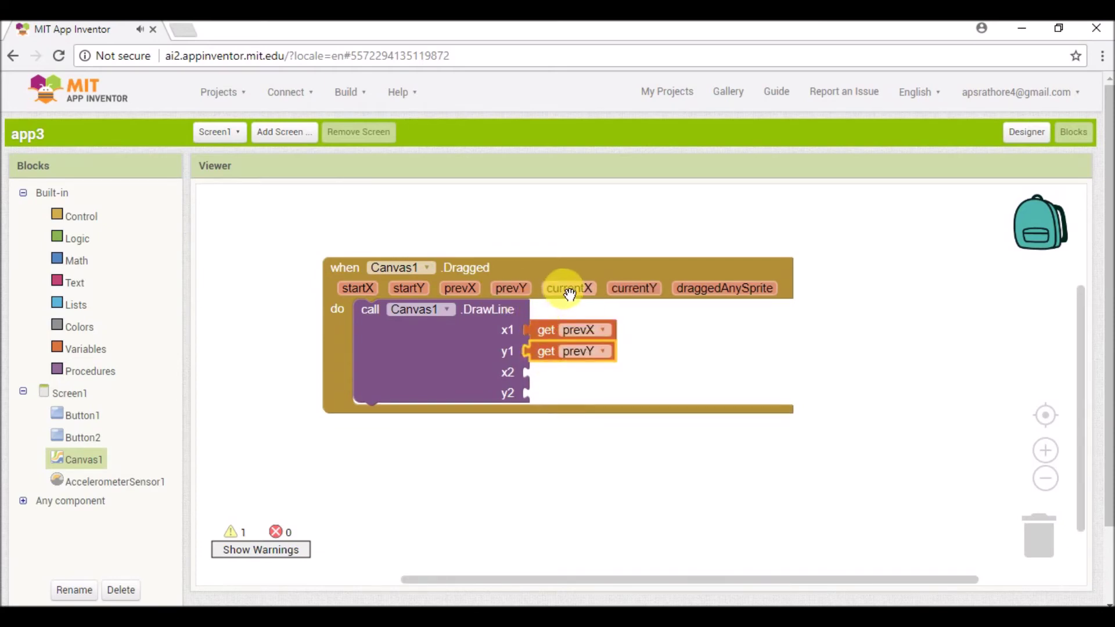
mouse_move(568, 289)
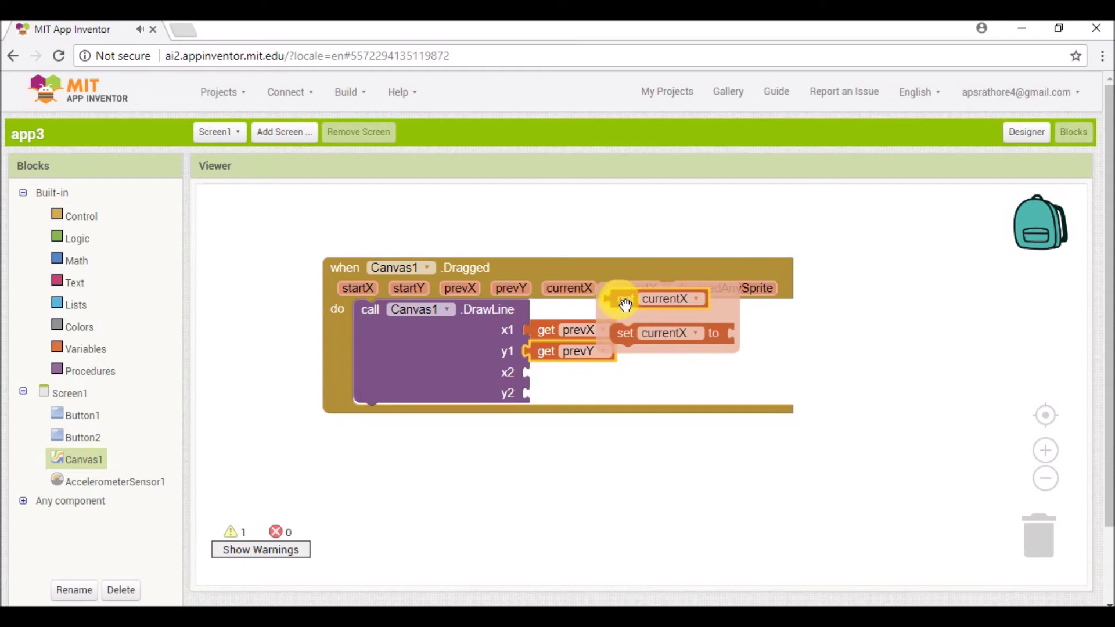
drag(624, 303, 547, 375)
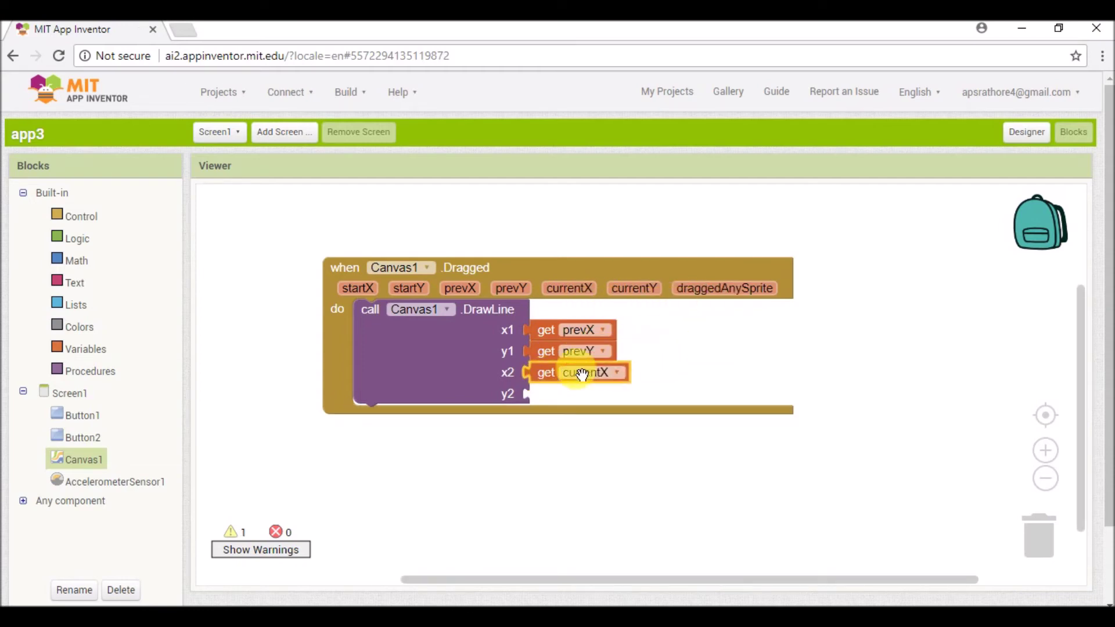
mouse_move(635, 288)
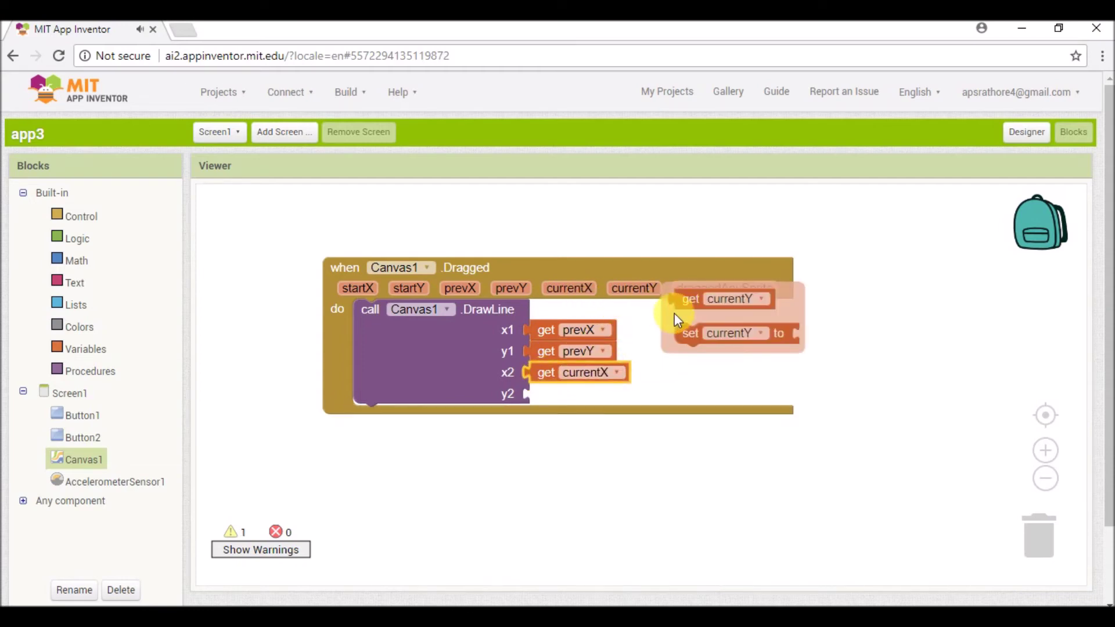
mouse_move(685, 299)
mouse_down()
mouse_move(559, 396)
mouse_move(536, 397)
mouse_up()
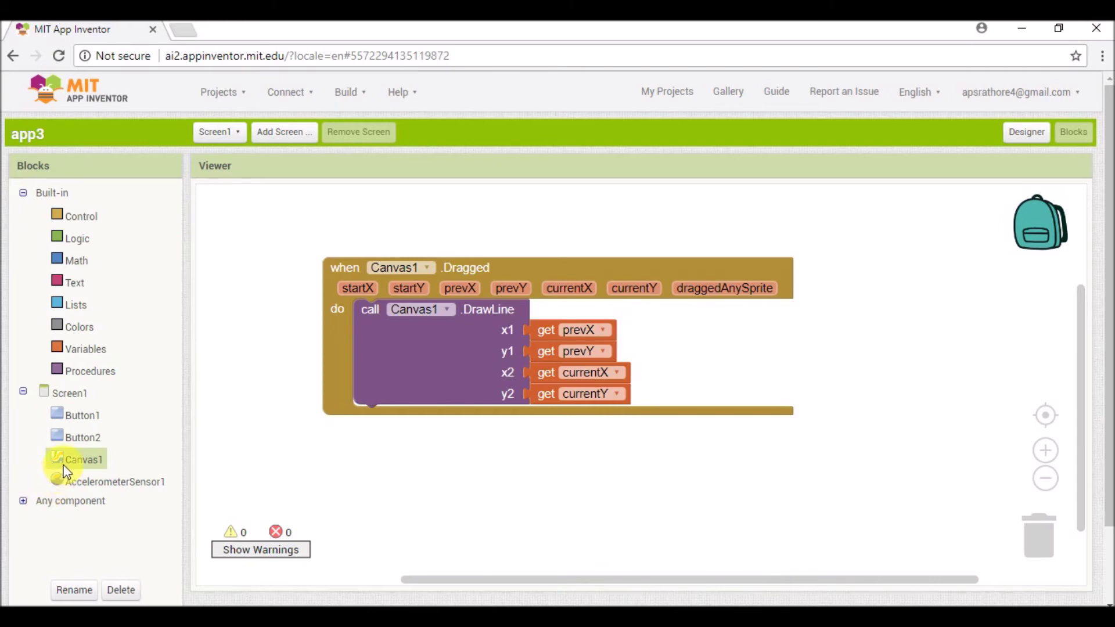
- Add a 'when Button1.Click' event block to the workspace
click(91, 419)
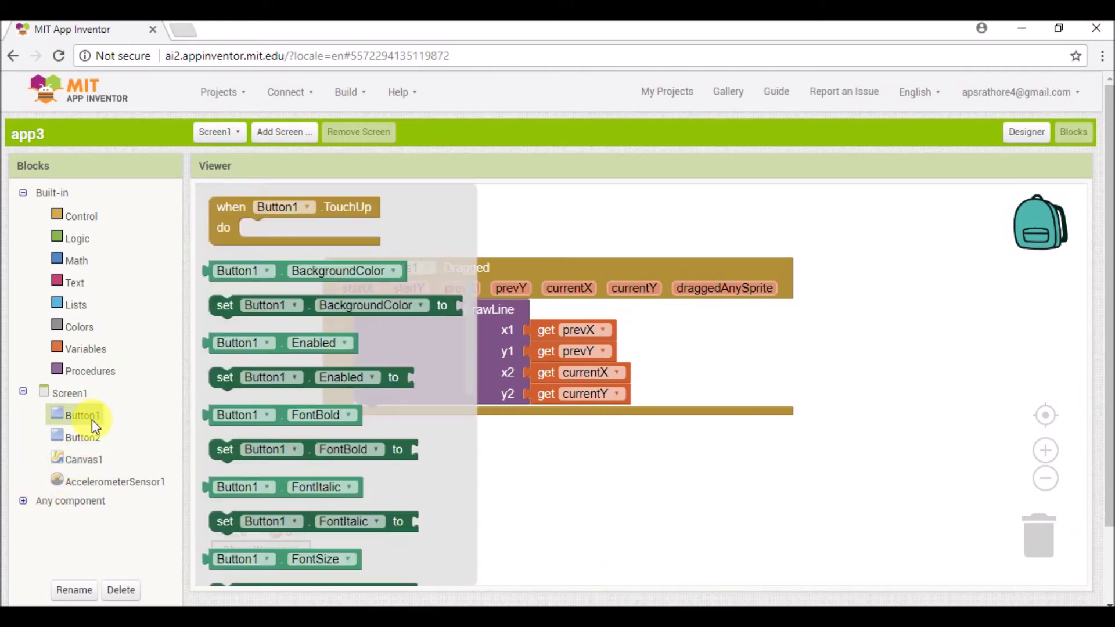
click(236, 229)
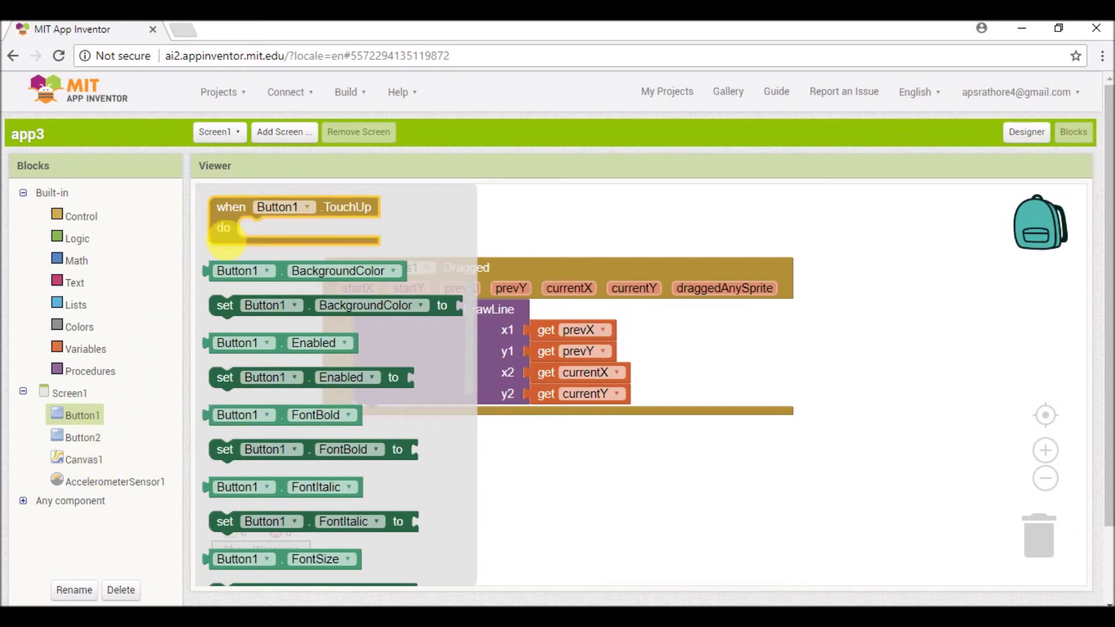
scroll(302, 298, up, 3)
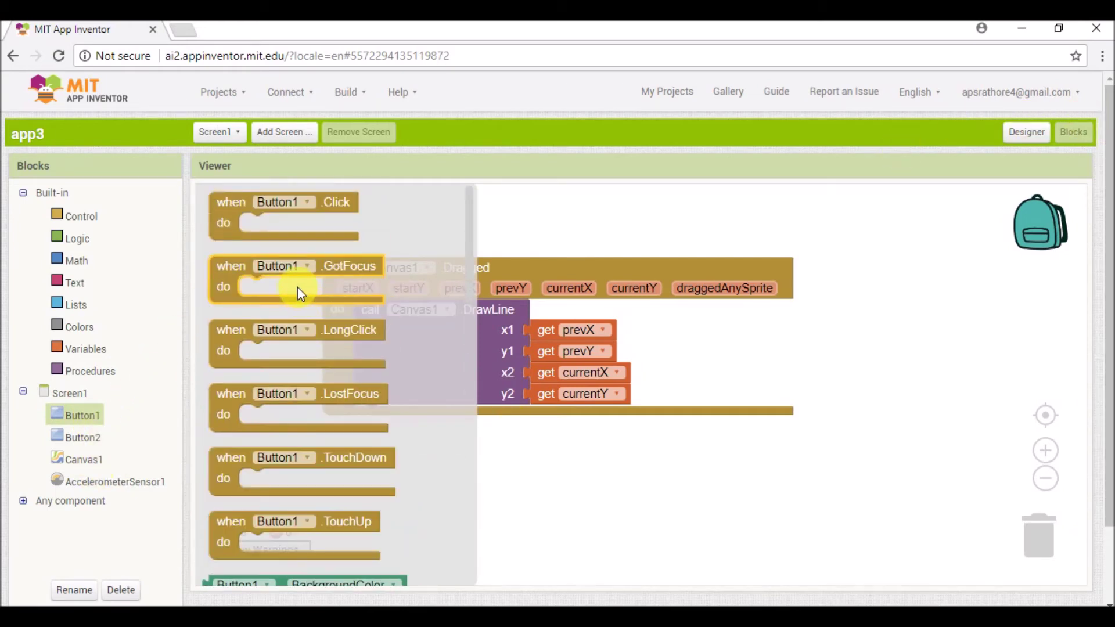
drag(253, 212, 365, 215)
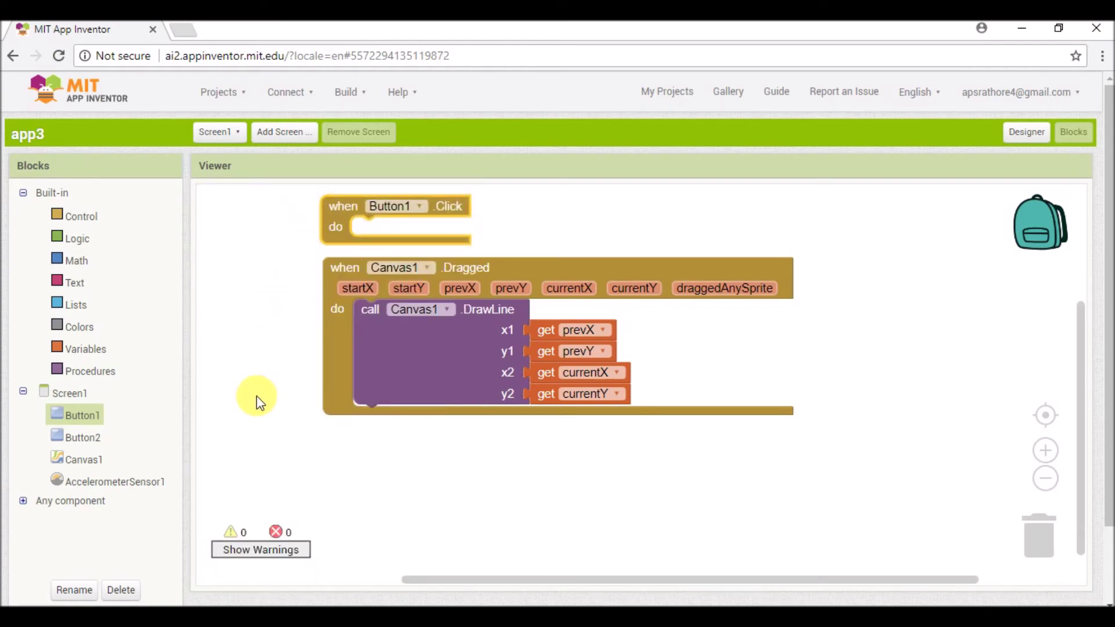
- Make Button1.Click set Canvas1.PaintColor to blue, and move the Dragged handler lower
click(86, 461)
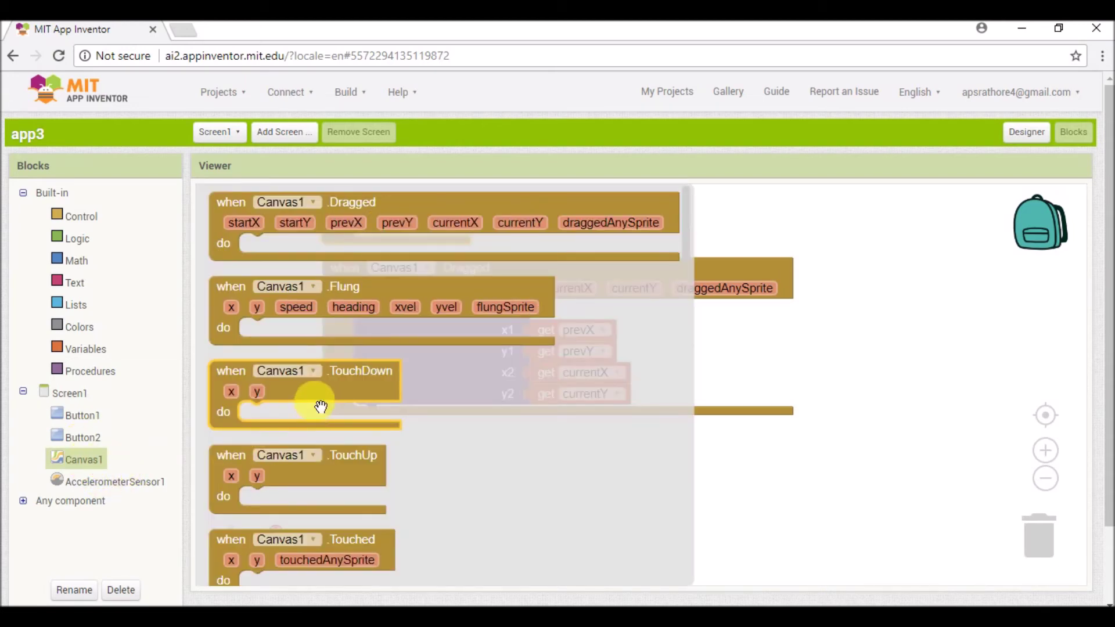
scroll(318, 399, down, 5)
scroll(431, 376, down, 2)
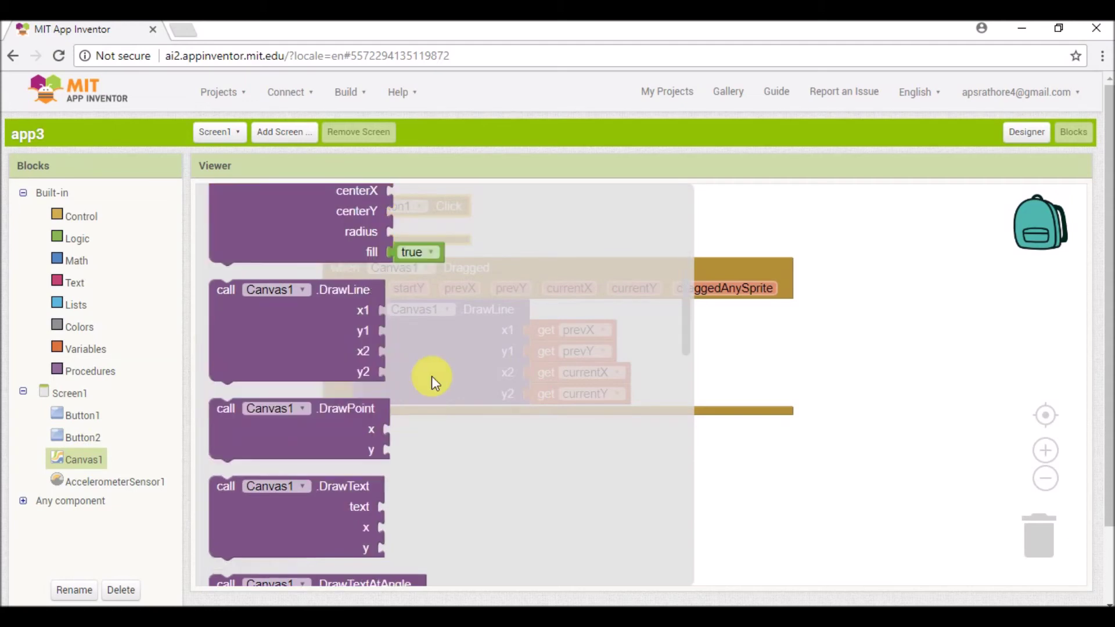
scroll(431, 376, down, 4)
scroll(432, 376, down, 2)
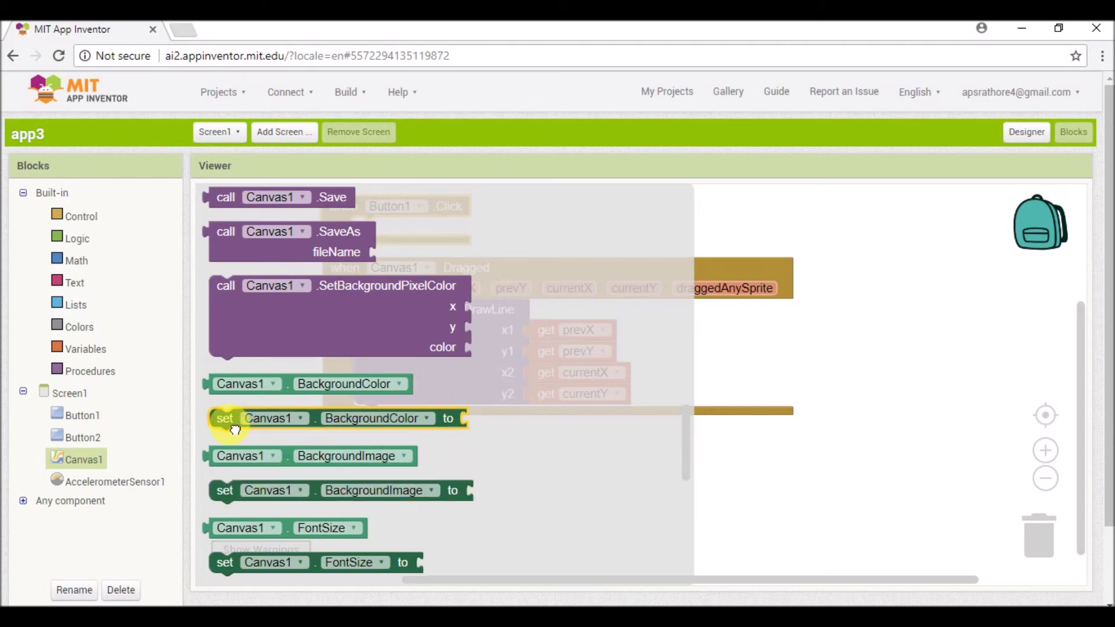
drag(234, 428, 383, 234)
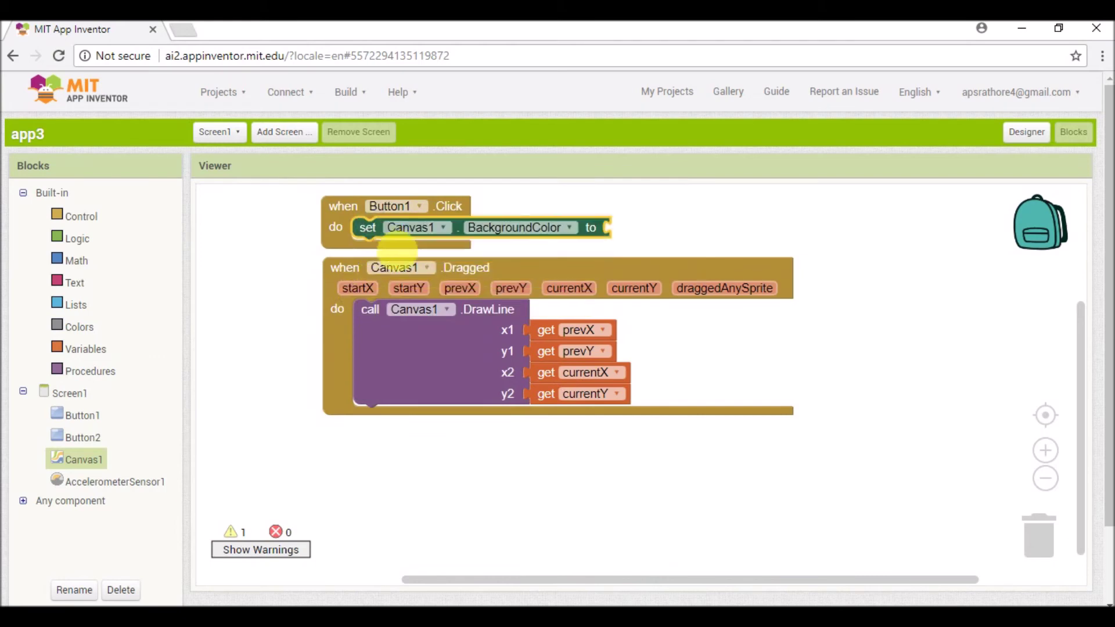
click(568, 228)
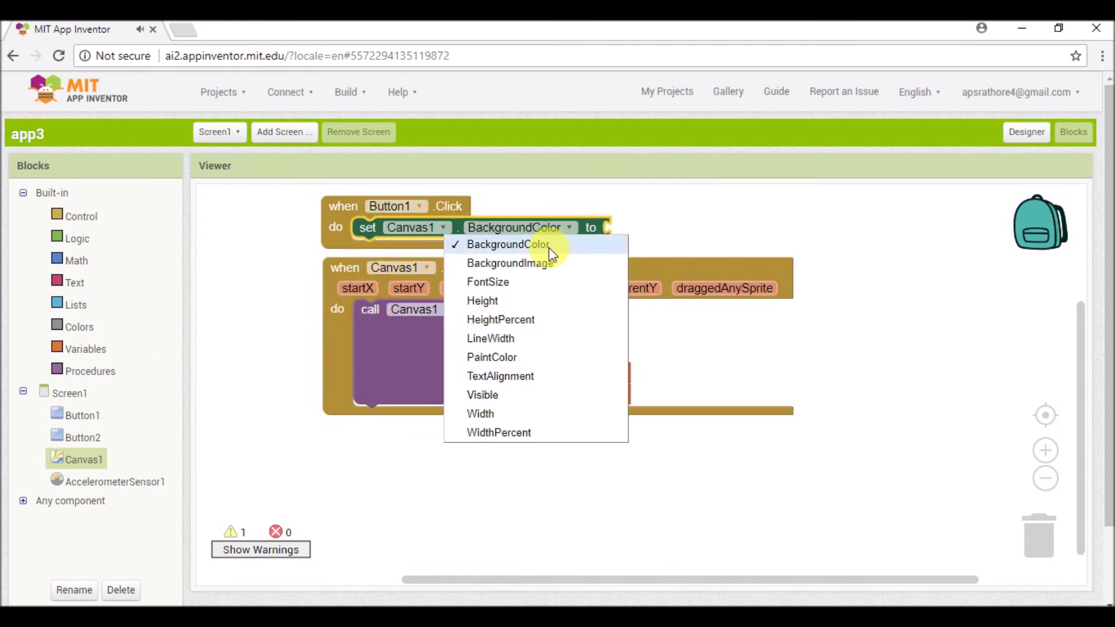
click(511, 357)
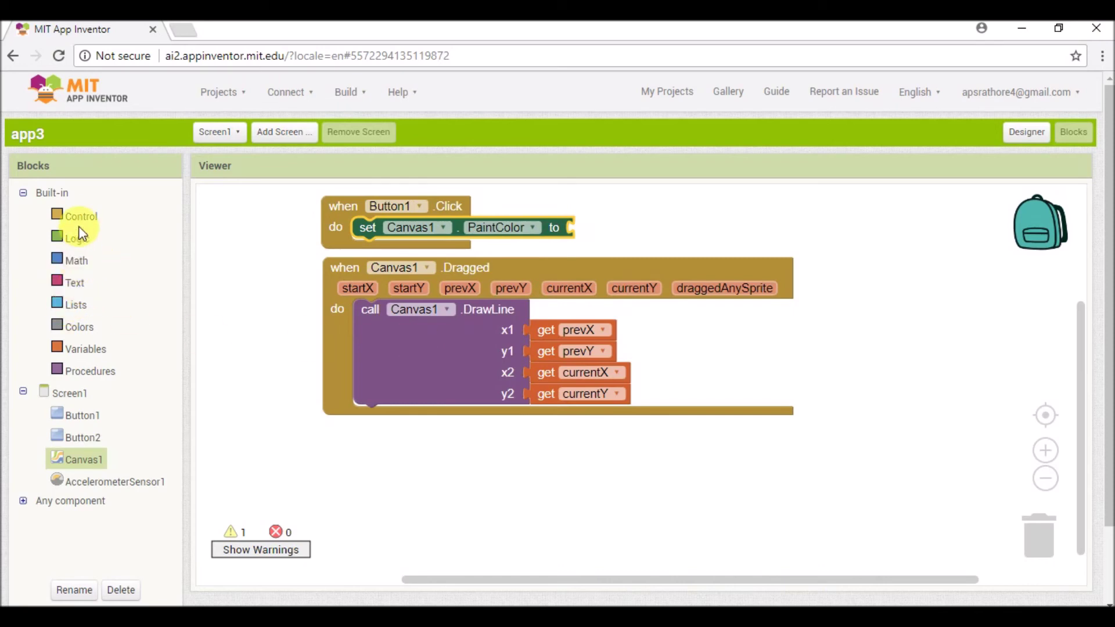
click(80, 329)
click(222, 325)
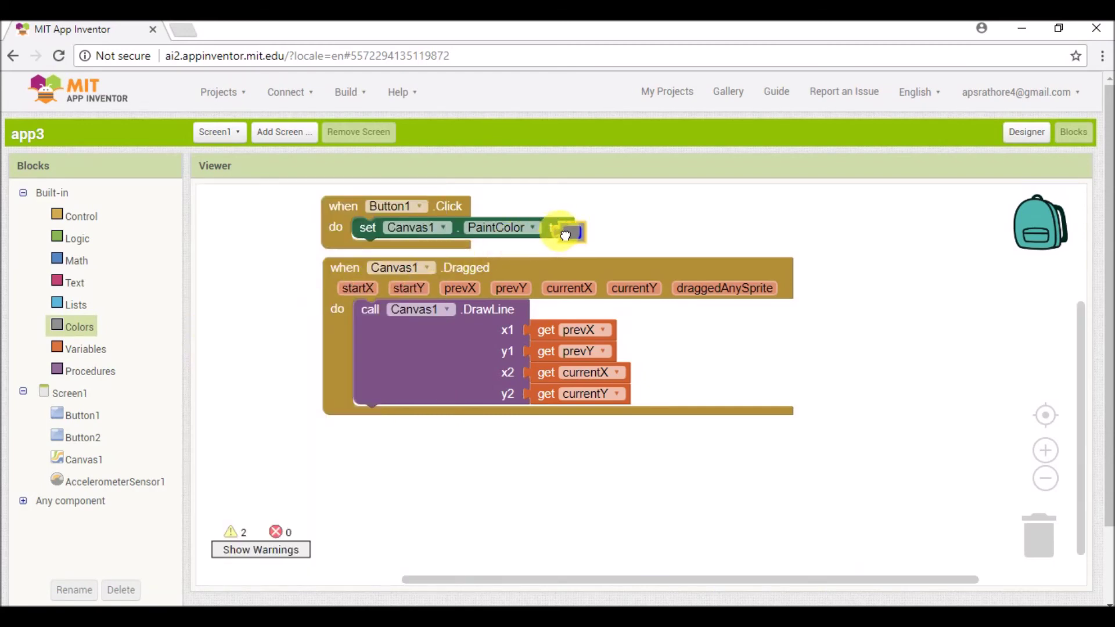
drag(301, 305, 575, 229)
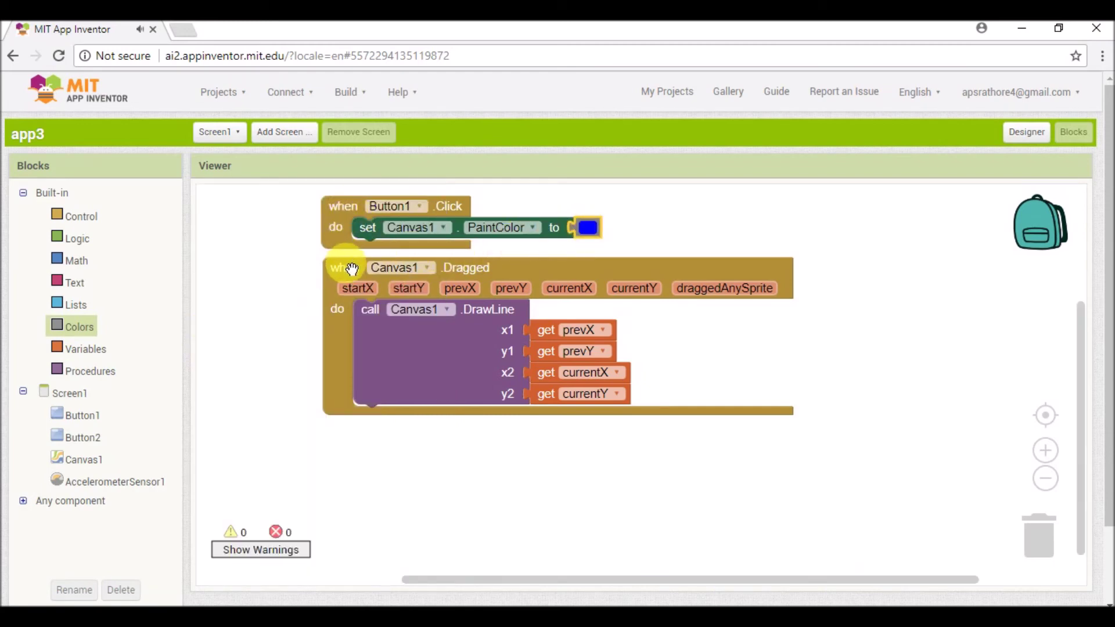
drag(350, 284, 346, 386)
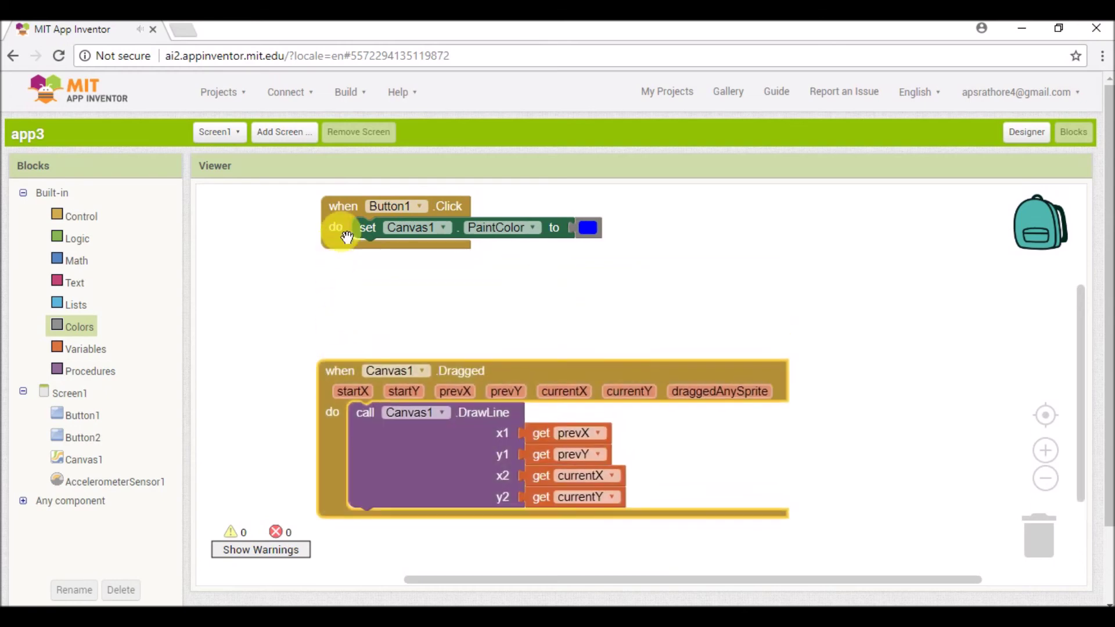
- Duplicate the Button1.Click handler, retarget the copy to Button2, and remove its blue block
right_click(338, 213)
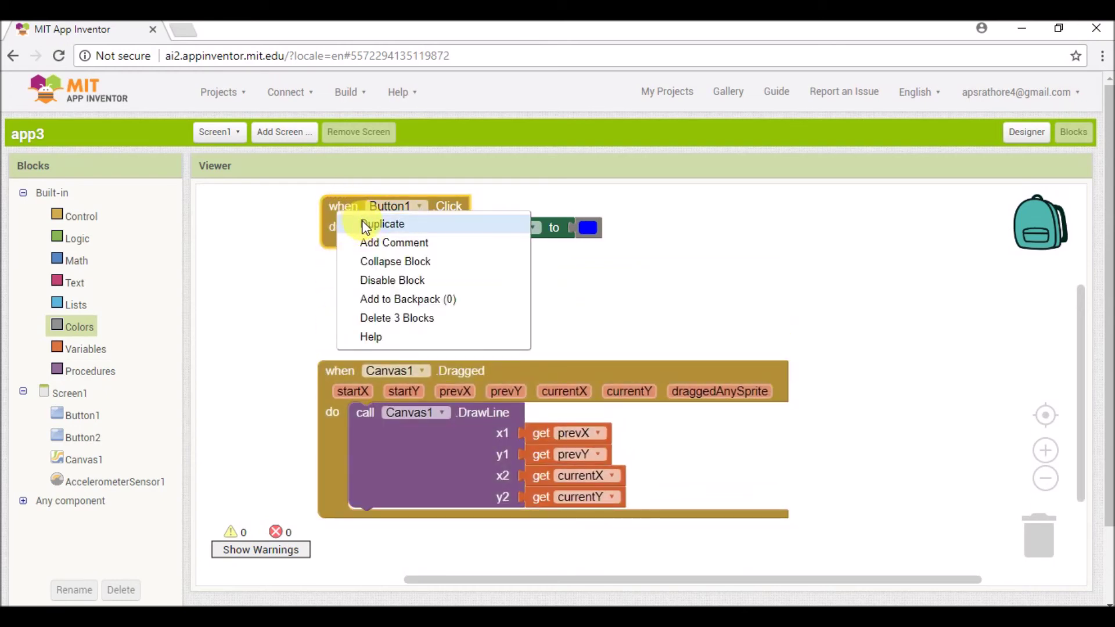
click(382, 224)
drag(448, 238, 428, 266)
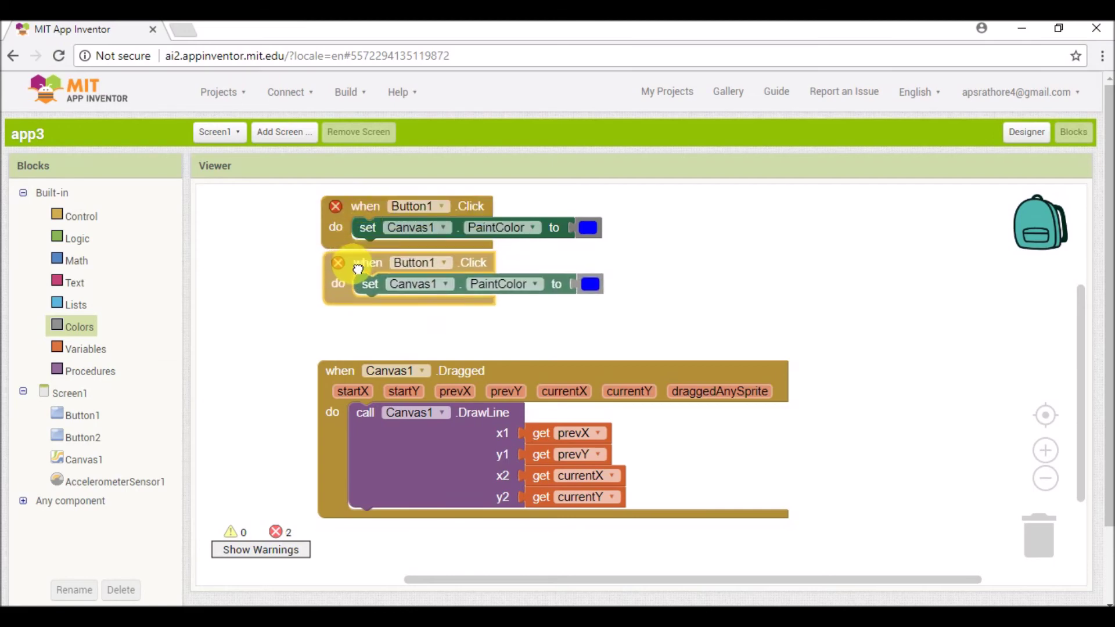
click(436, 261)
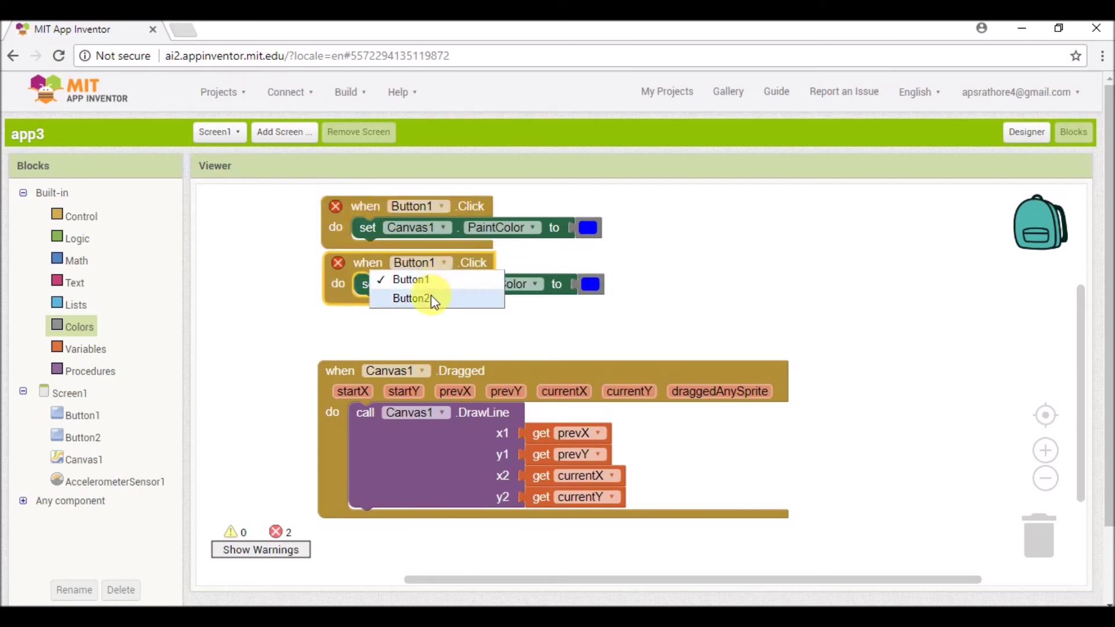
click(432, 295)
drag(584, 284, 1035, 538)
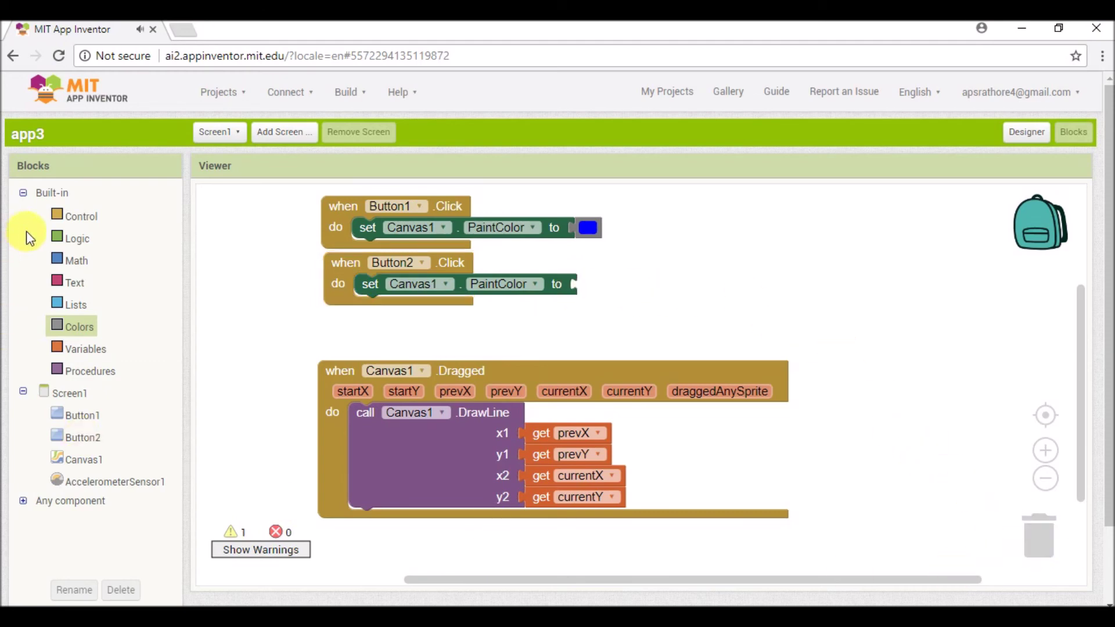
click(68, 327)
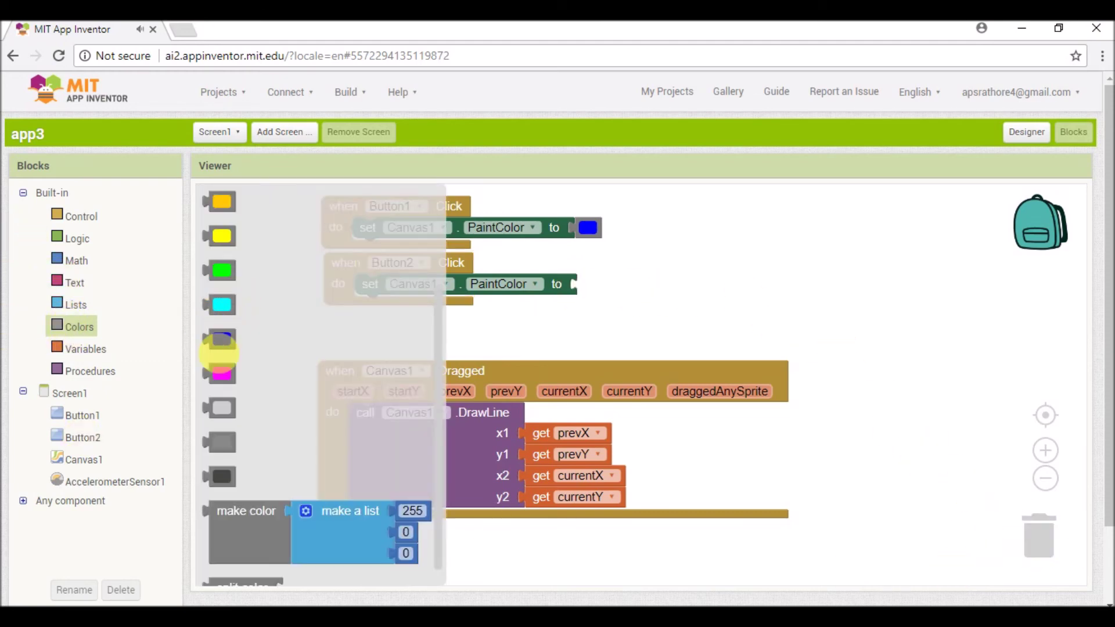
scroll(219, 327, down, 1)
scroll(217, 289, up, 2)
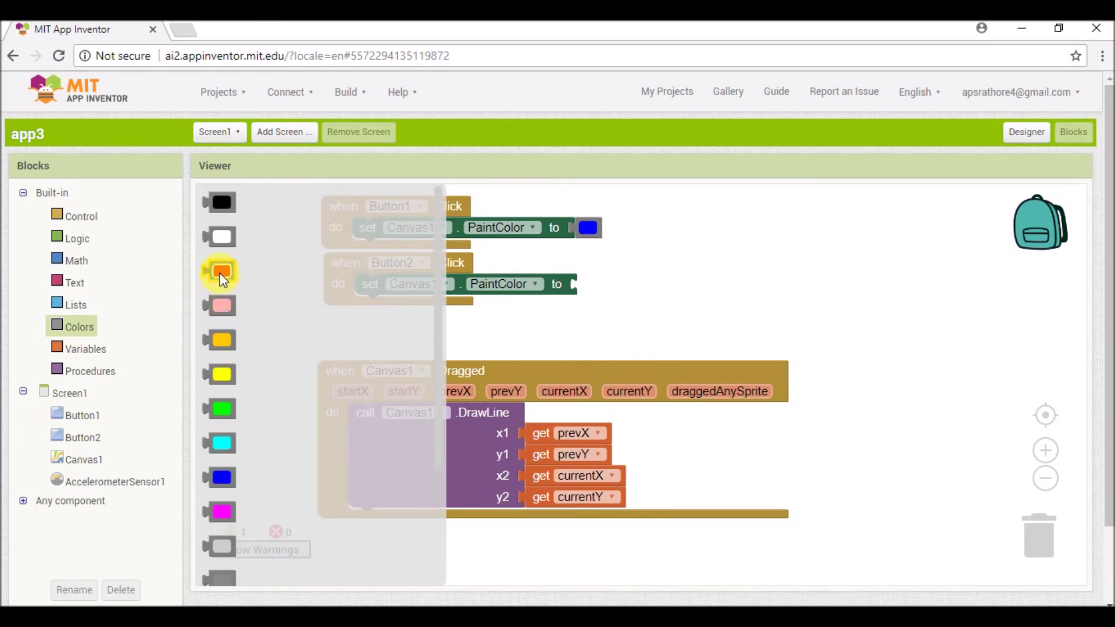
drag(220, 273, 584, 287)
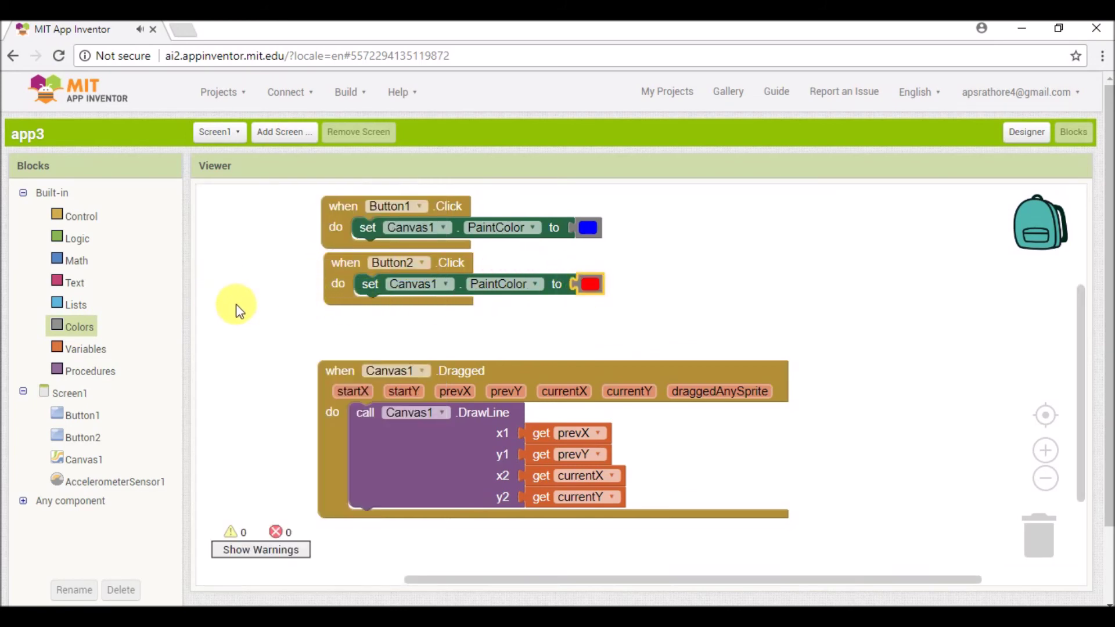
- Place an AccelerometerSensor1.Shaking handler at top right that calls Canvas1.Clear
click(93, 483)
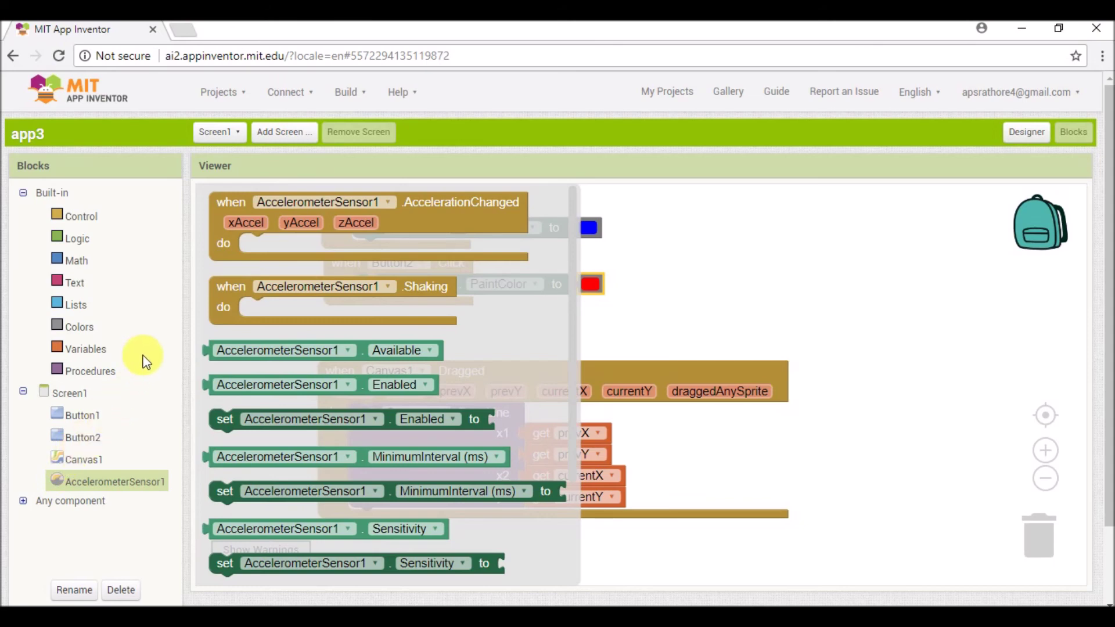
click(220, 298)
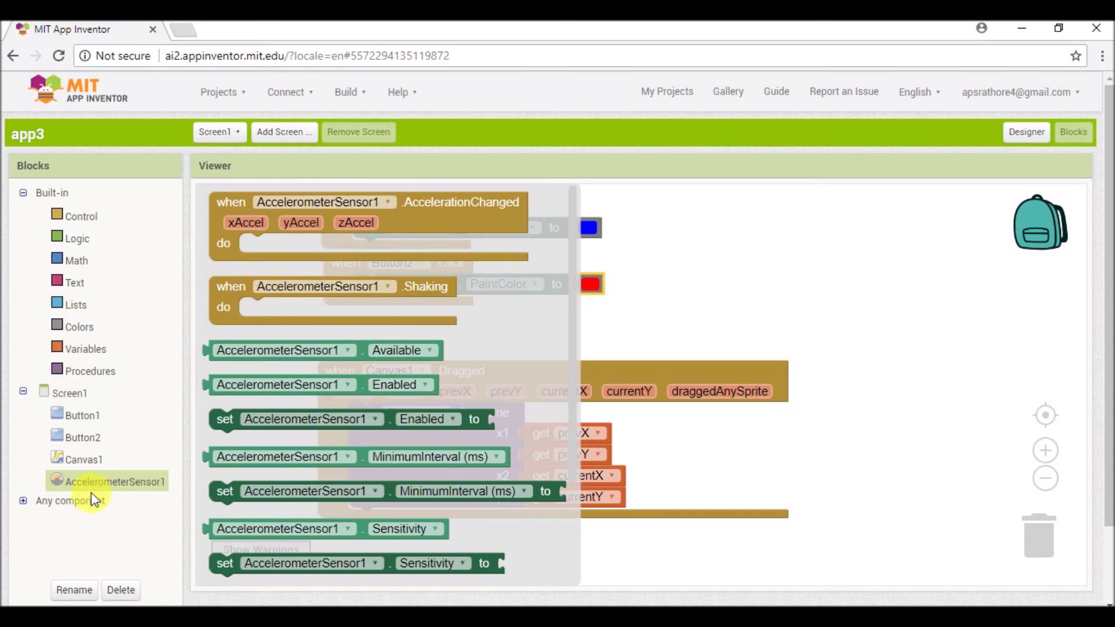
click(222, 296)
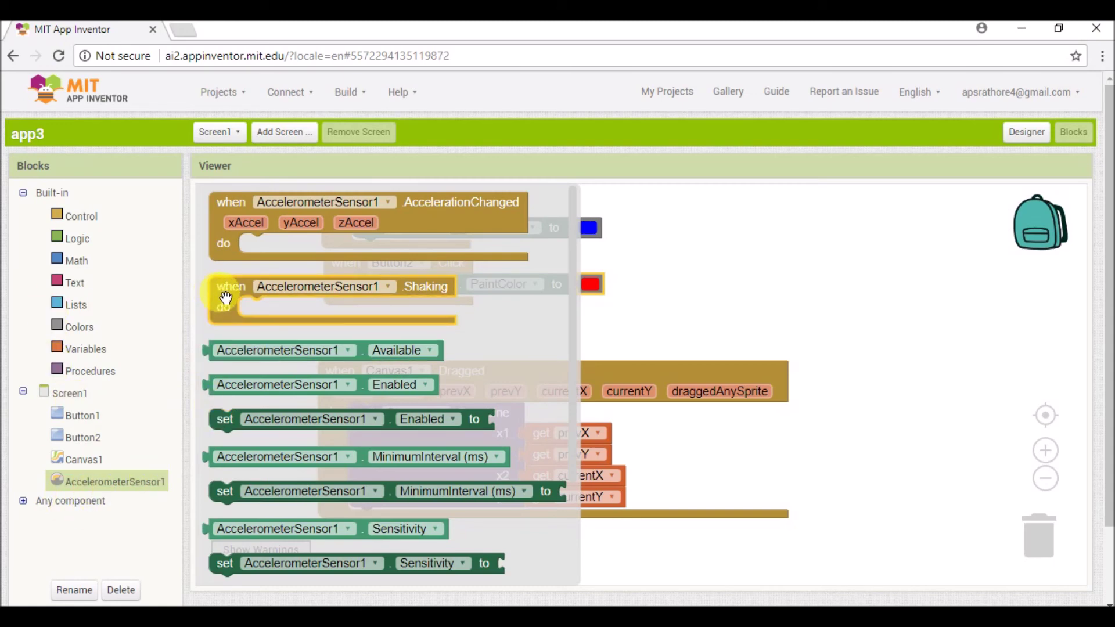
drag(225, 296, 384, 325)
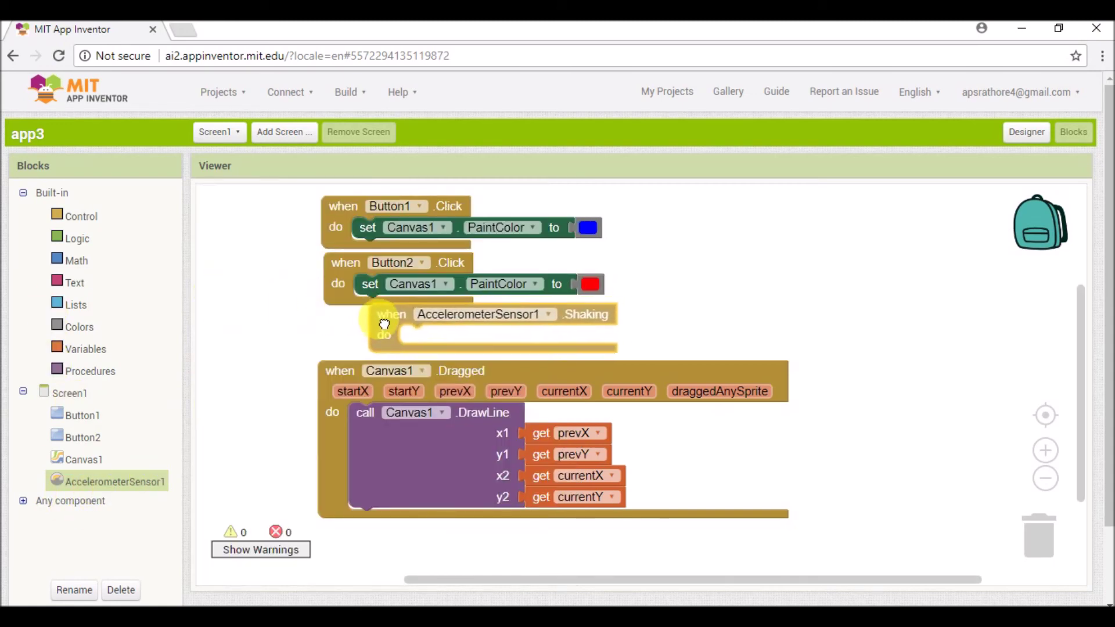
mouse_move(383, 325)
mouse_down()
mouse_move(620, 273)
mouse_move(655, 223)
mouse_up()
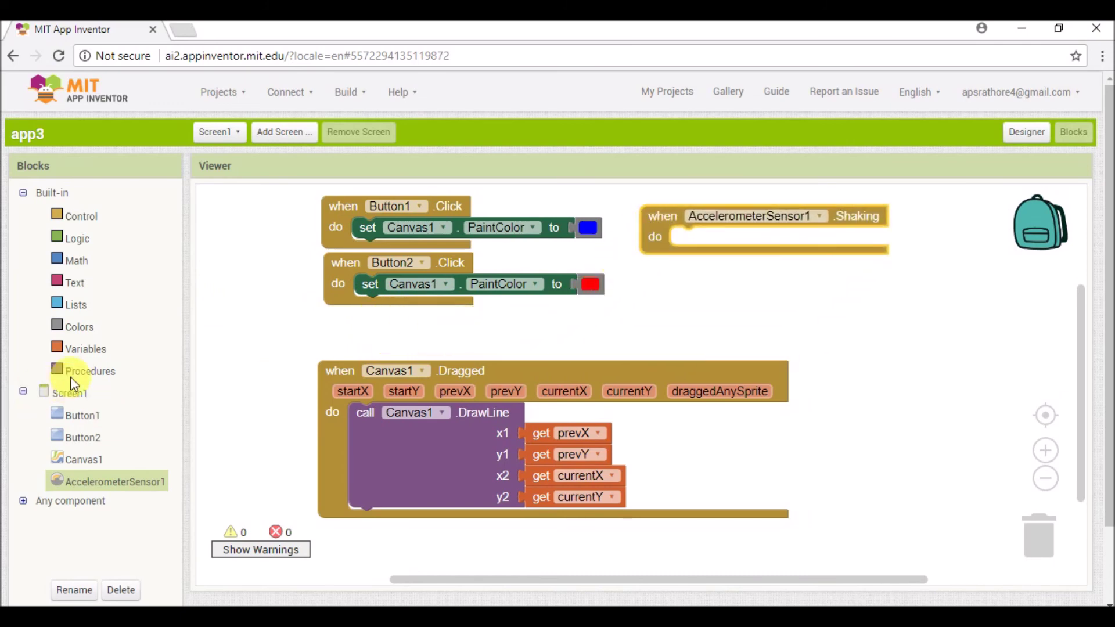
click(85, 461)
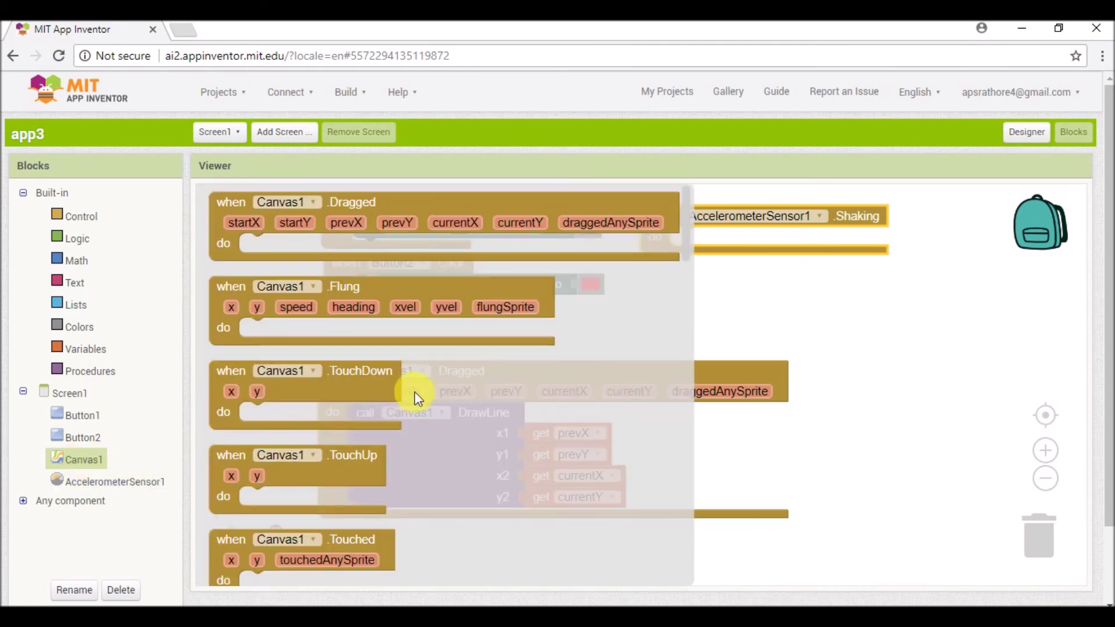
scroll(415, 398, down, 3)
drag(323, 461, 589, 386)
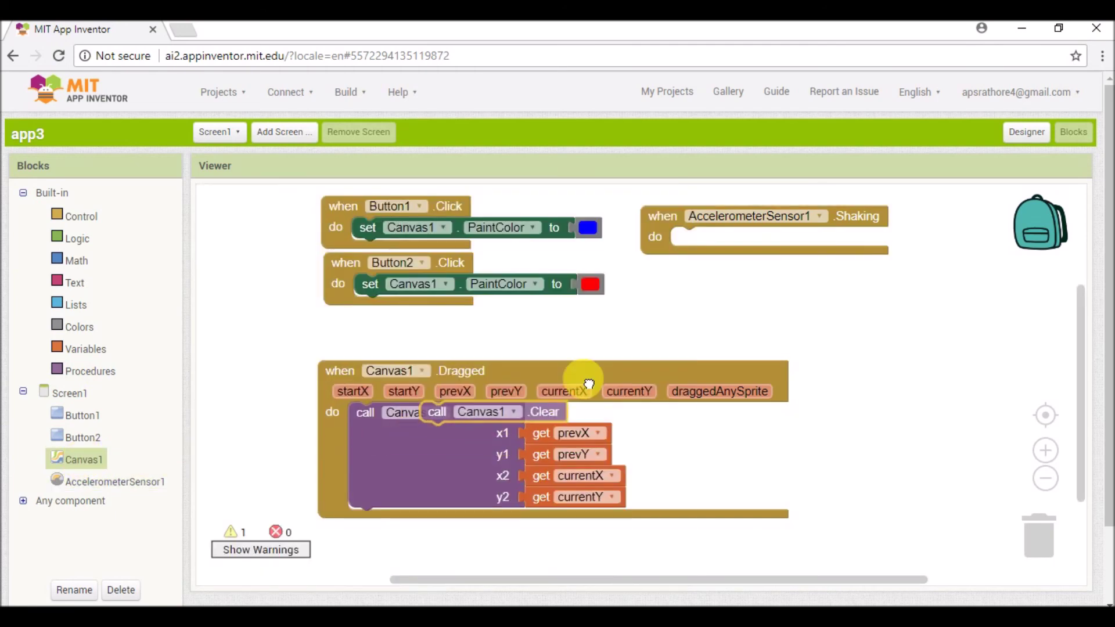
drag(589, 386, 788, 251)
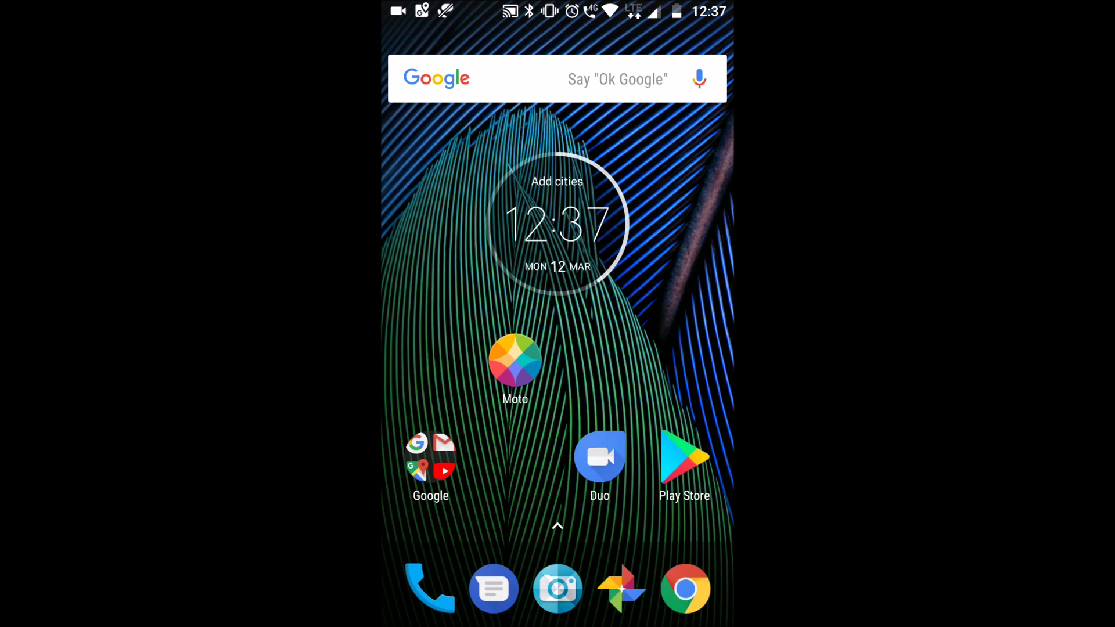
- Launch MIT AI2 Companion from the phone's app drawer by searching for 'ai'
drag(558, 523, 557, 174)
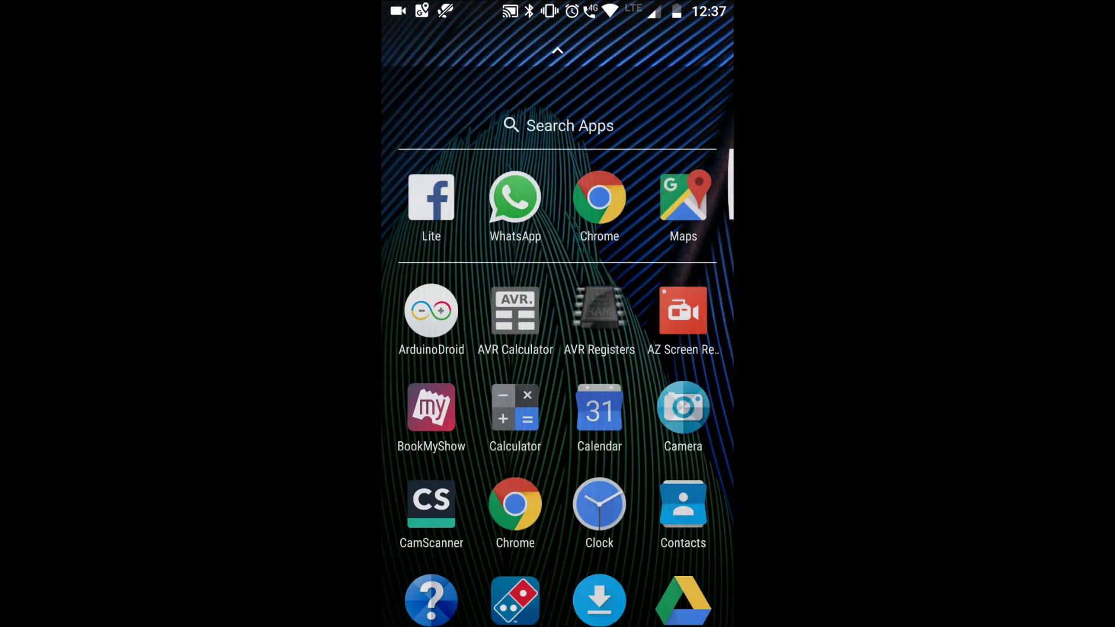
click(558, 55)
text(a)
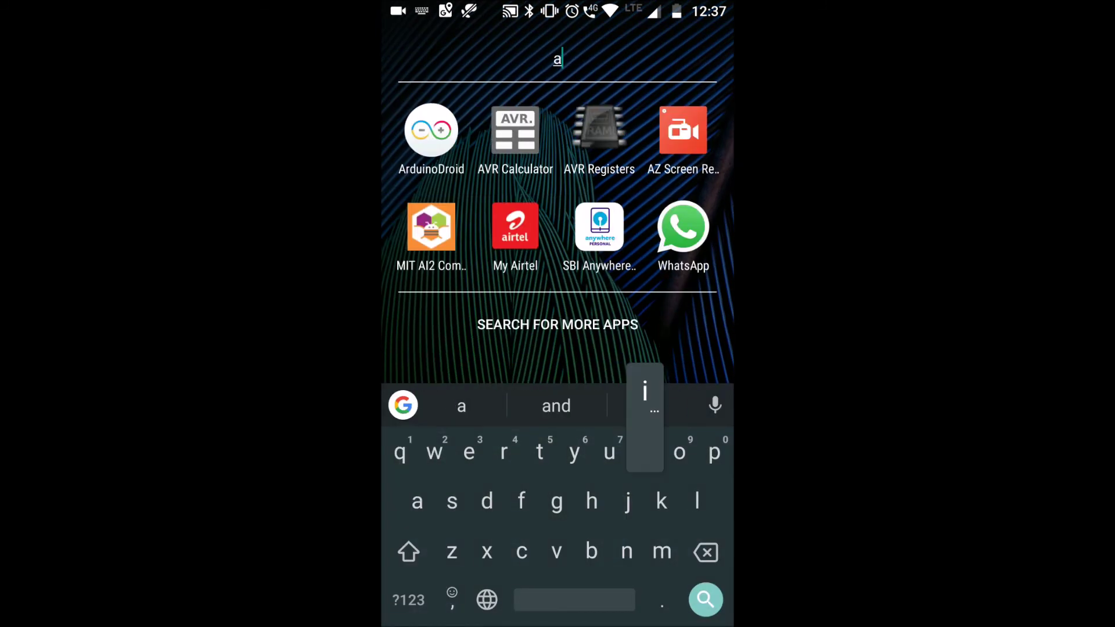
text(i)
click(430, 140)
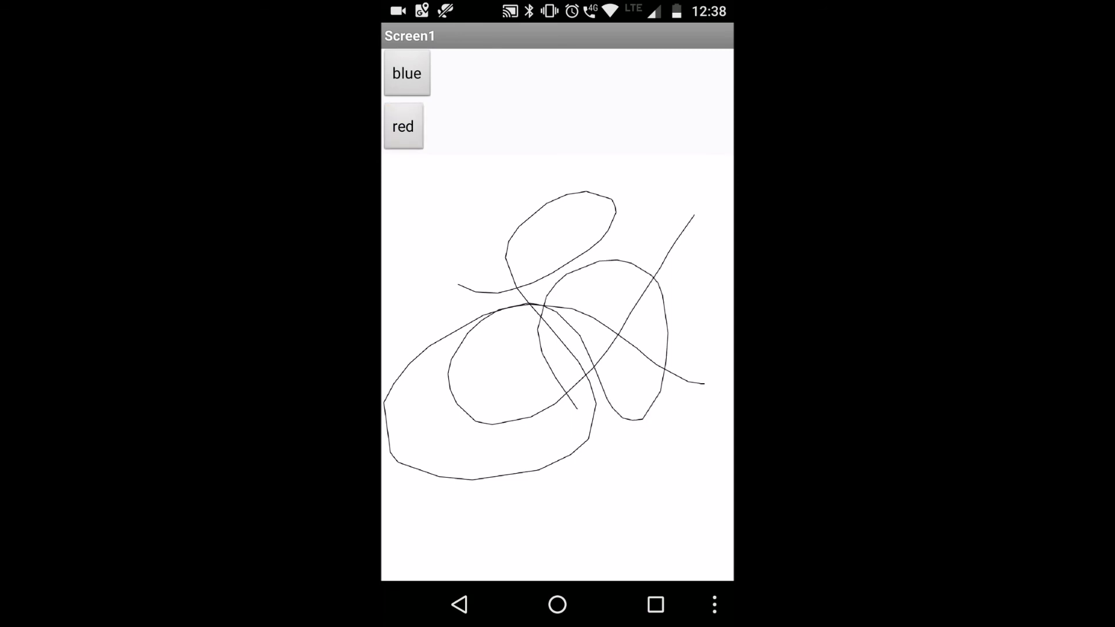
- Draw two red diagonal lines and a red loop, then a long blue stroke
drag(451, 226, 553, 429)
drag(649, 188, 512, 429)
mouse_move(418, 320)
mouse_down()
mouse_move(575, 228)
mouse_move(479, 357)
mouse_move(513, 468)
mouse_up()
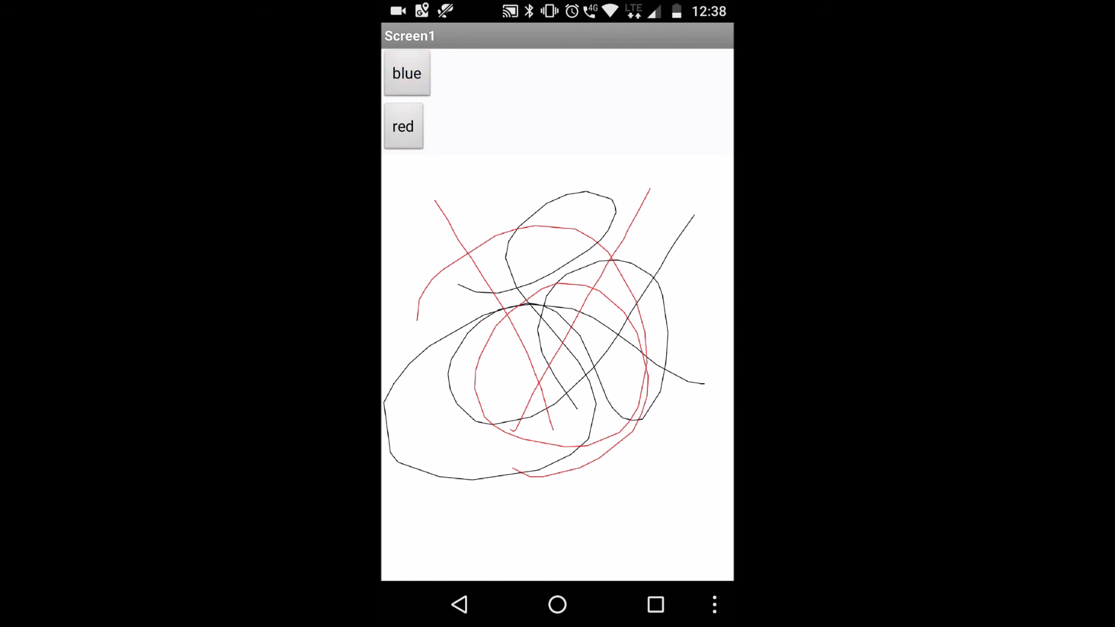
mouse_move(409, 220)
mouse_down()
mouse_move(437, 316)
mouse_move(618, 234)
mouse_move(619, 416)
mouse_move(491, 422)
mouse_up()
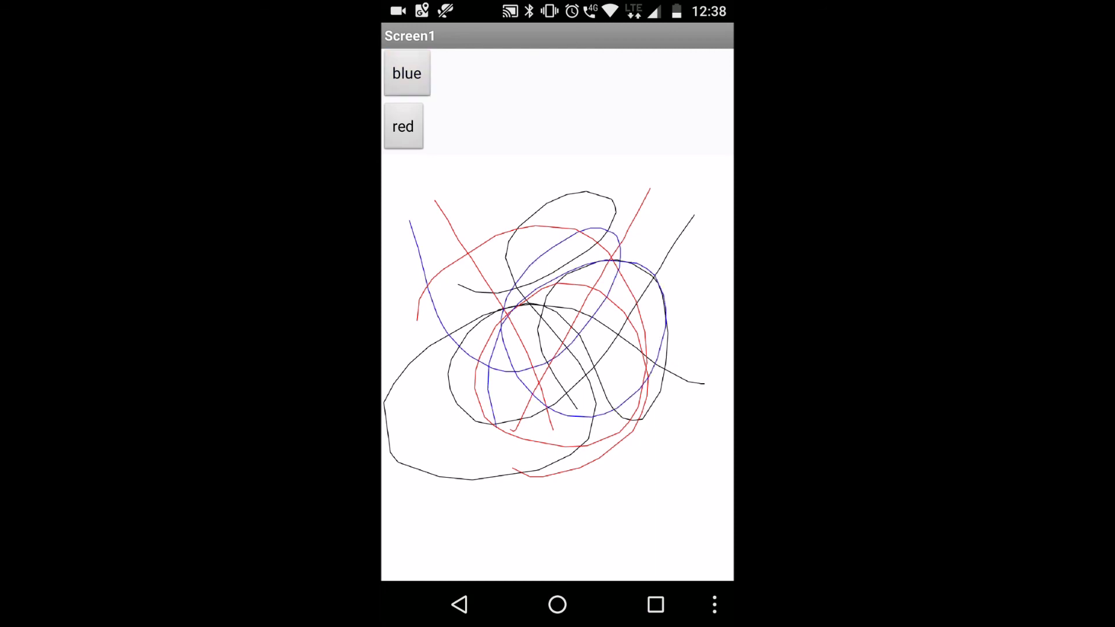